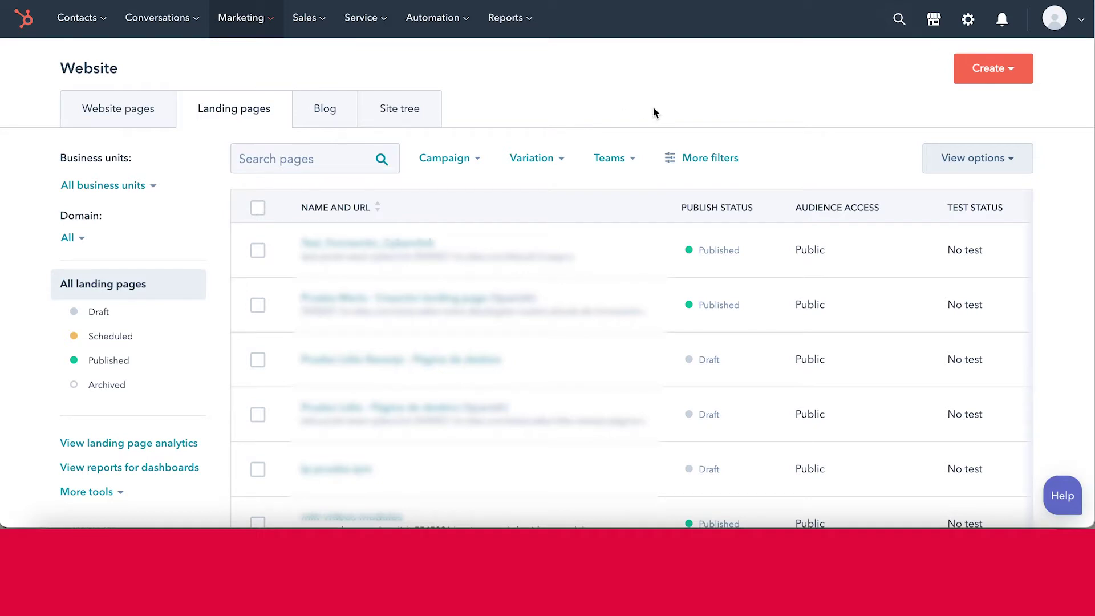
# Create a landing page from the Create menu with page name 'Inbound Explained Demo'.
pyautogui.click(1002, 68)
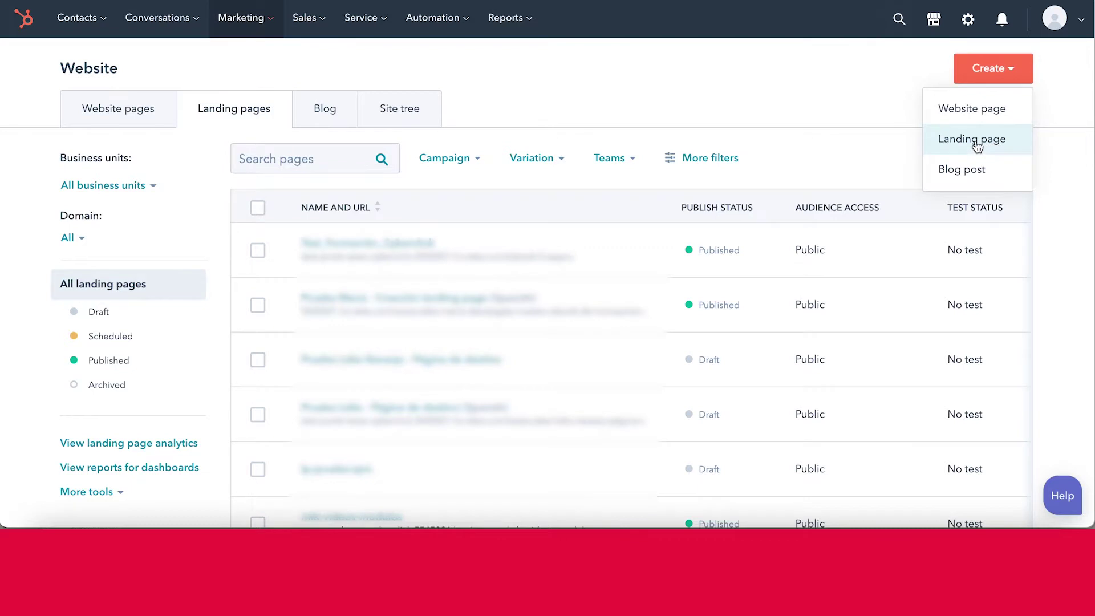
pyautogui.click(1001, 144)
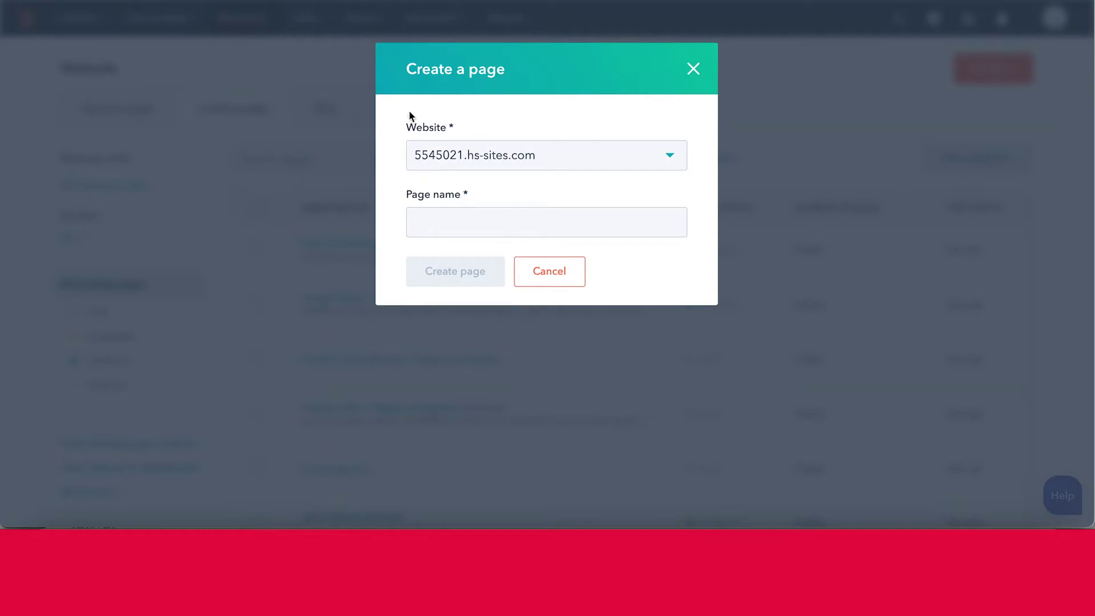
pyautogui.moveTo(556, 166)
pyautogui.click(460, 221)
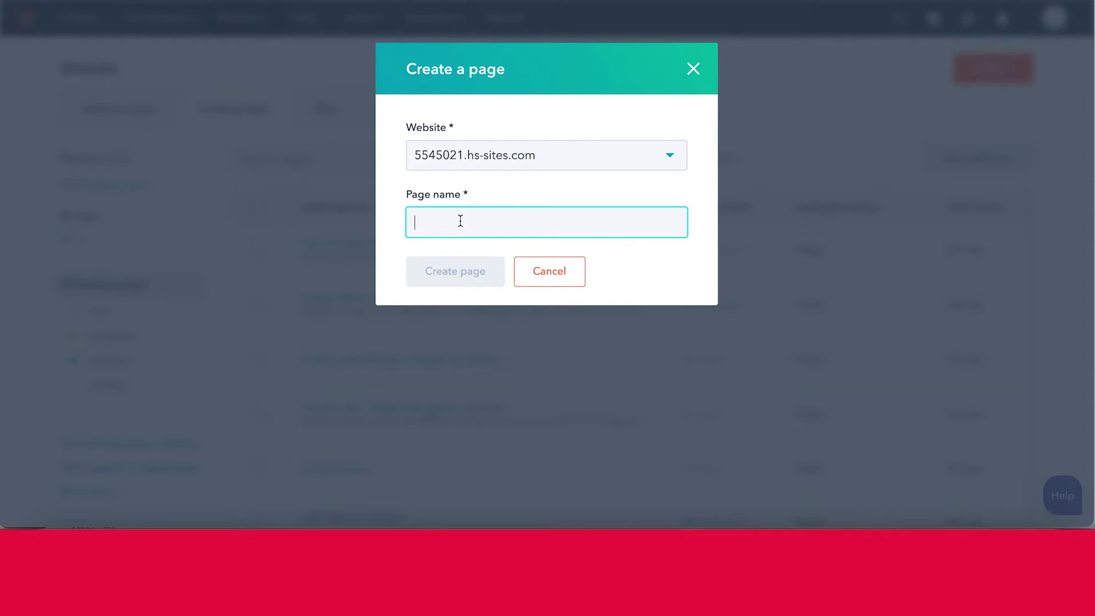
pyautogui.write('Inbound Explai')
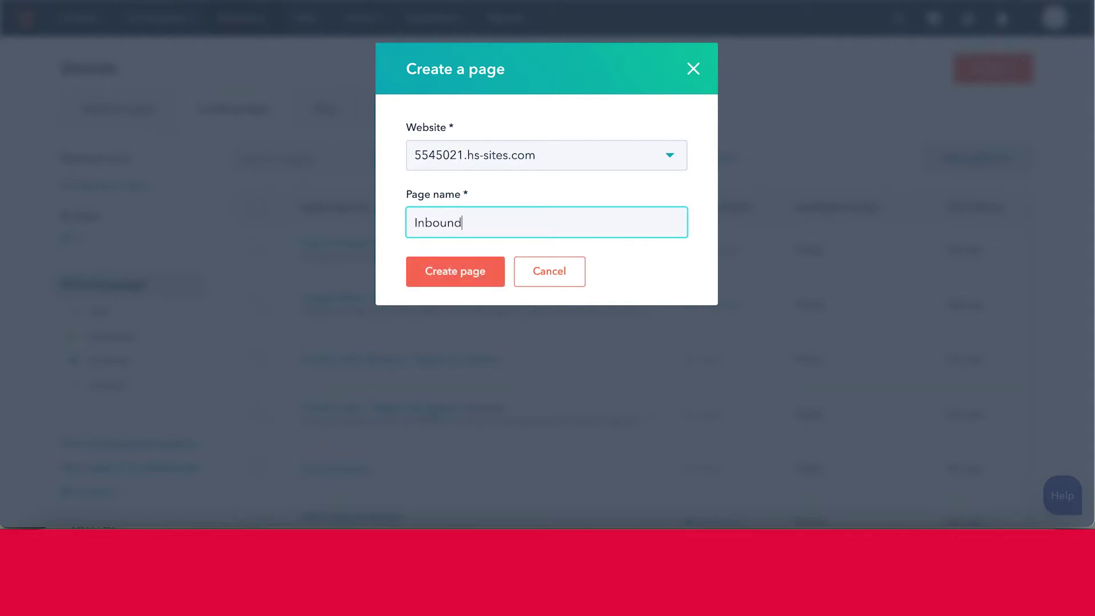
pyautogui.write('ned Demo')
pyautogui.click(448, 272)
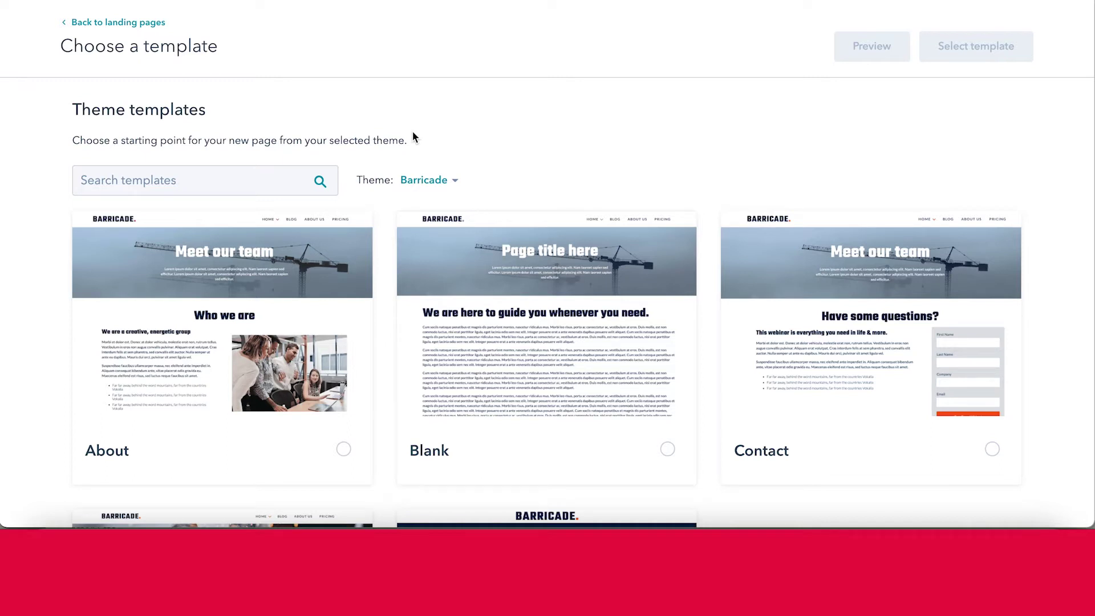
# Change the template theme to Barricade.
pyautogui.click(433, 186)
pyautogui.click(434, 220)
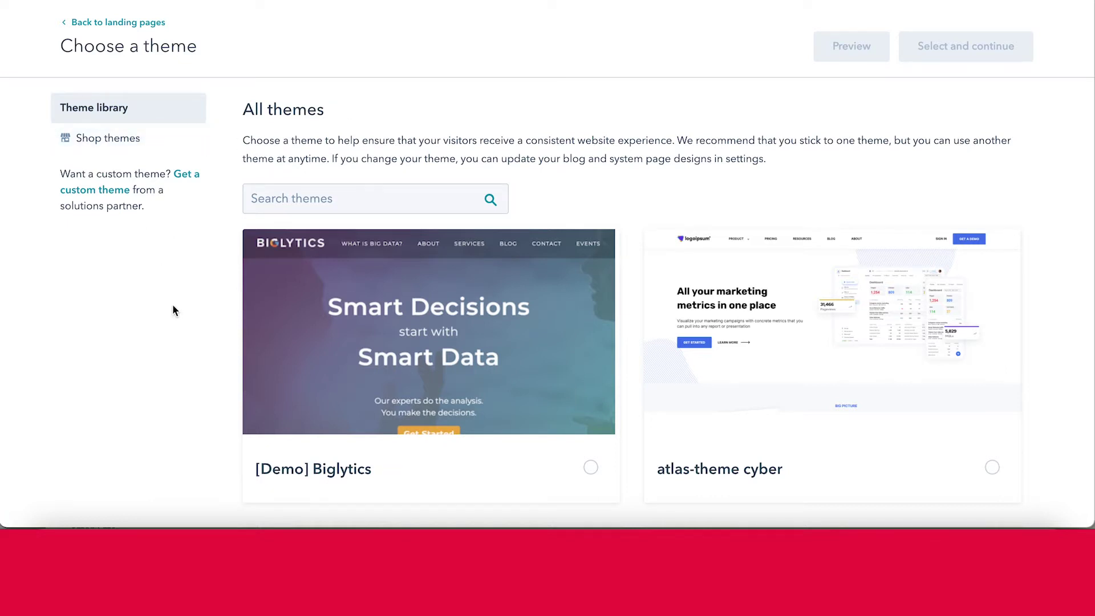
pyautogui.scroll(-5, 173, 308)
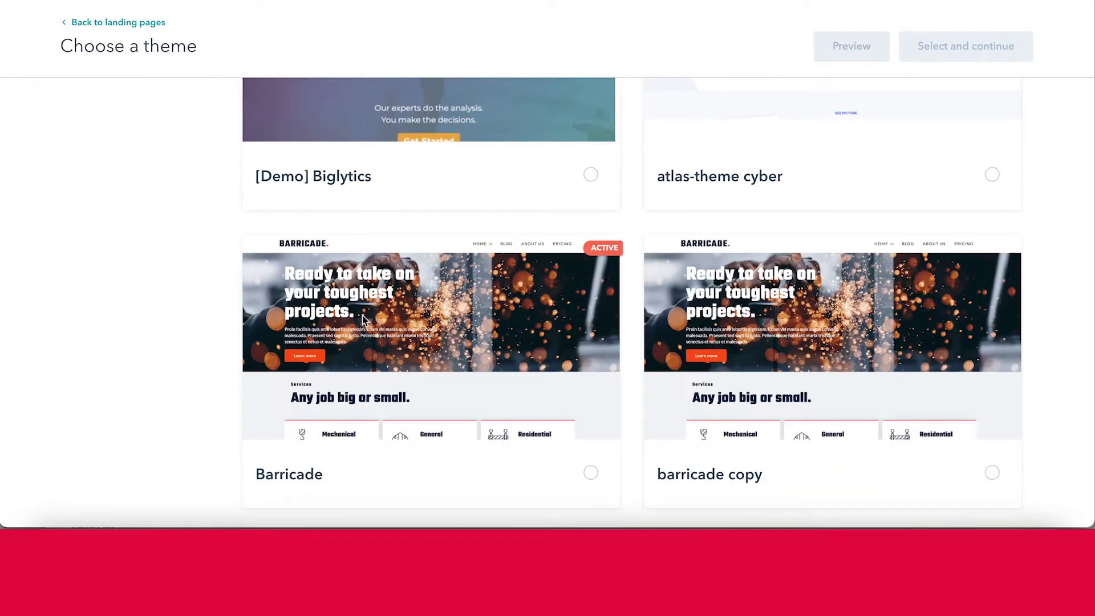
pyautogui.click(362, 320)
pyautogui.click(922, 55)
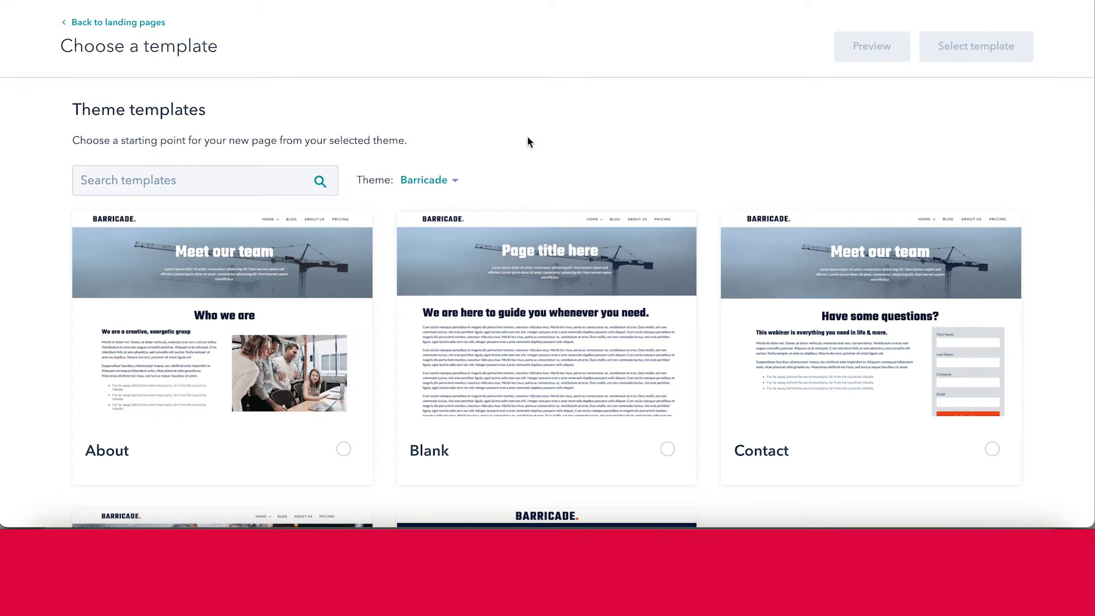
# Pick Barricade's 'Landing page' template for the new page.
pyautogui.scroll(-5, 528, 141)
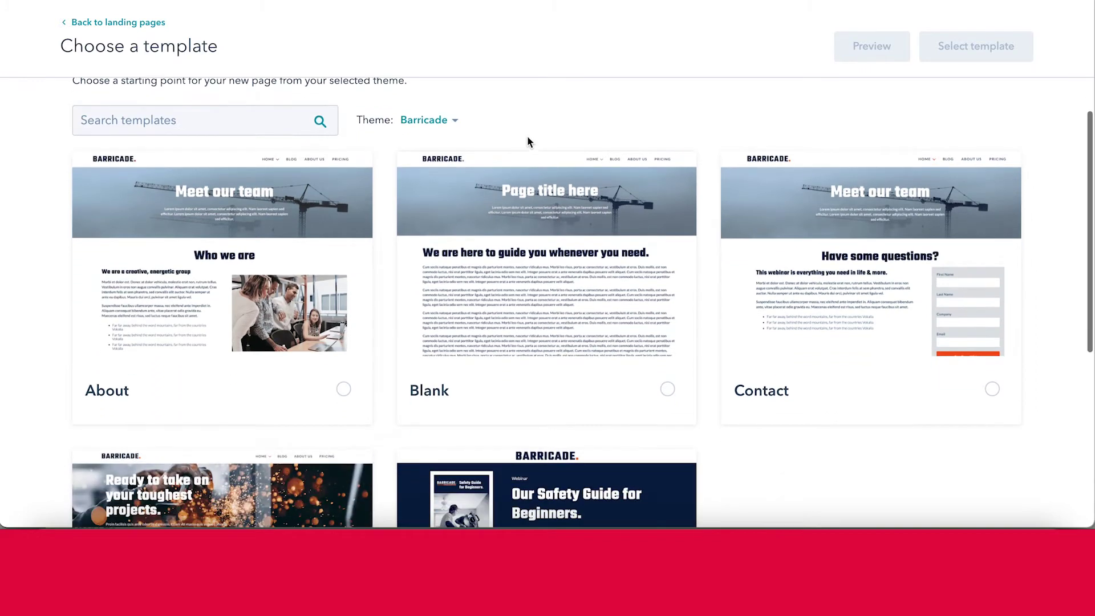
pyautogui.scroll(-2, 527, 141)
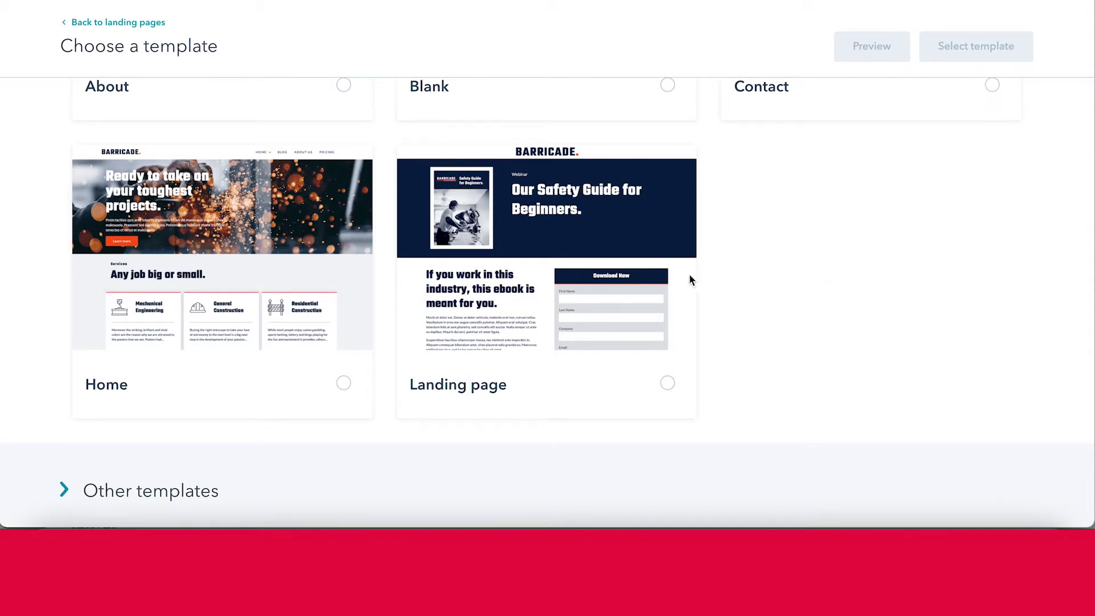
pyautogui.click(560, 225)
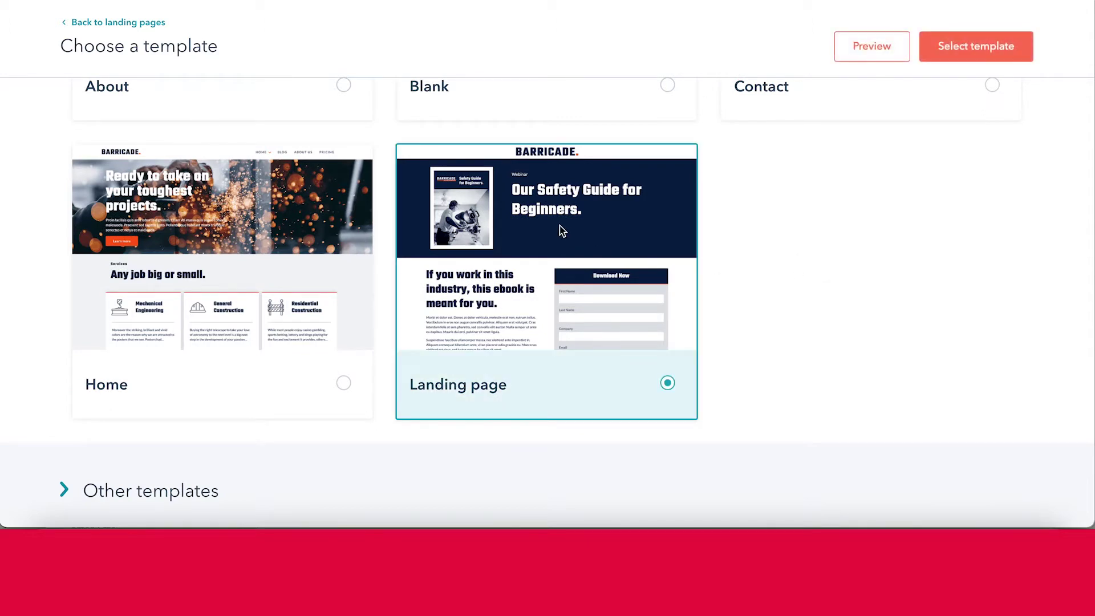
pyautogui.scroll(1, 559, 224)
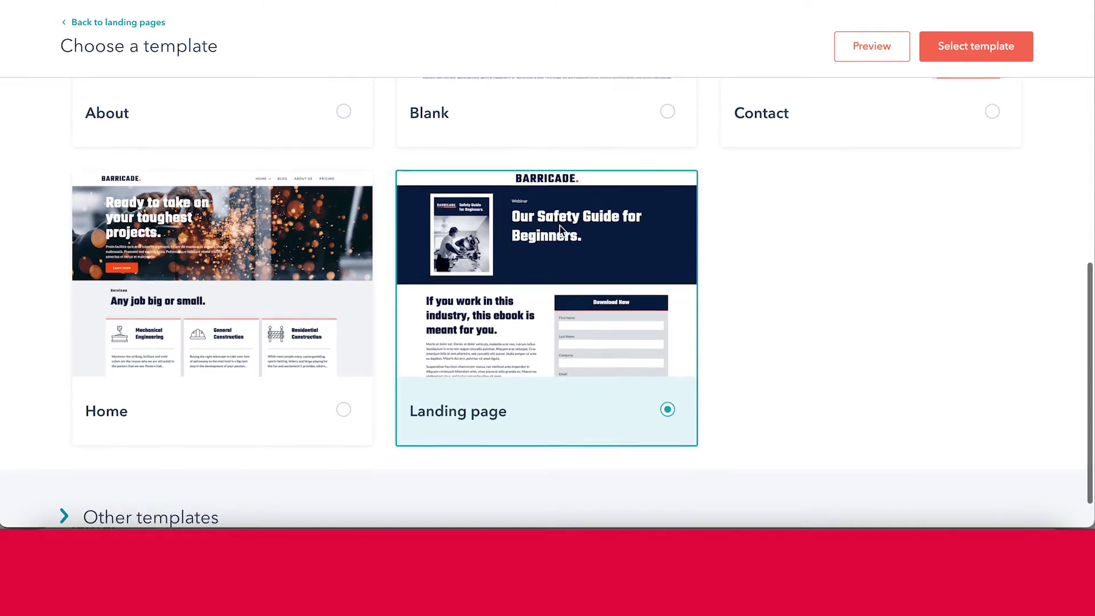
# Start the page from the chosen template and review it from header to footer.
pyautogui.click(995, 46)
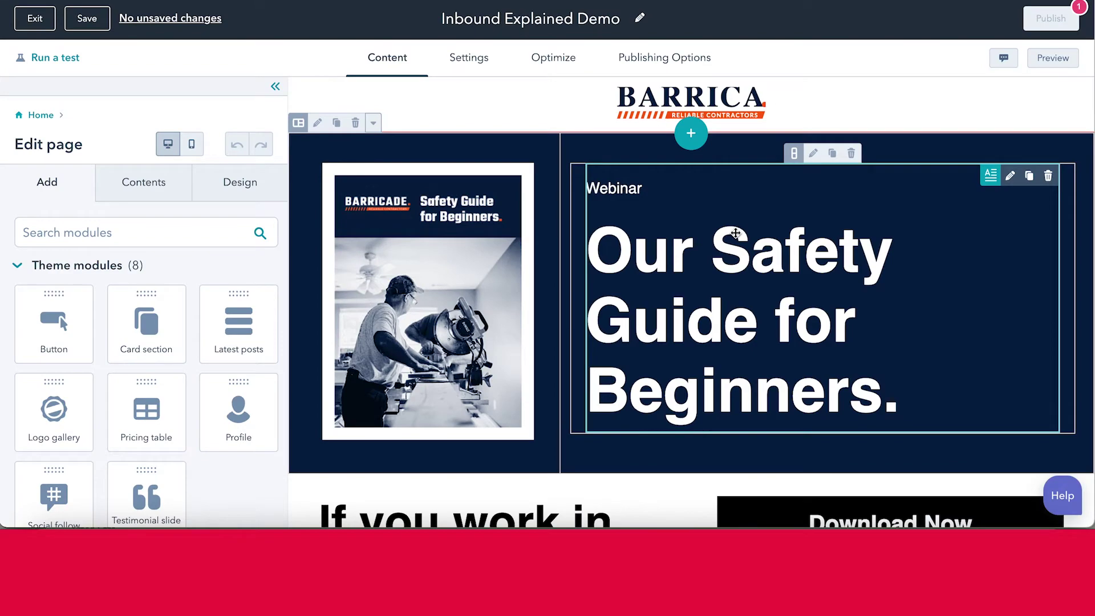
pyautogui.scroll(-8, 542, 263)
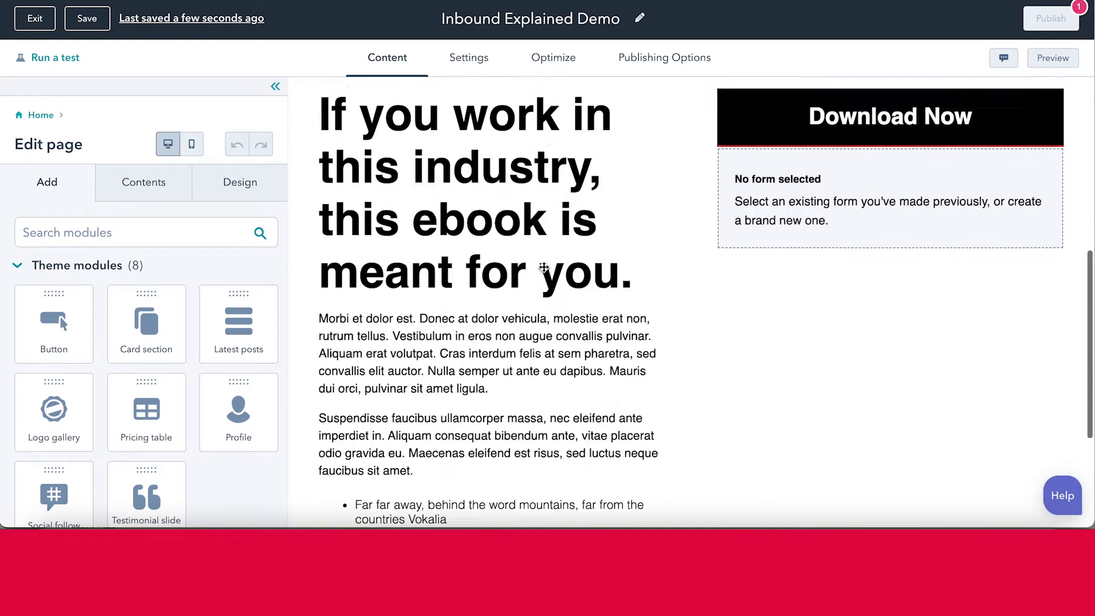
pyautogui.scroll(8, 544, 267)
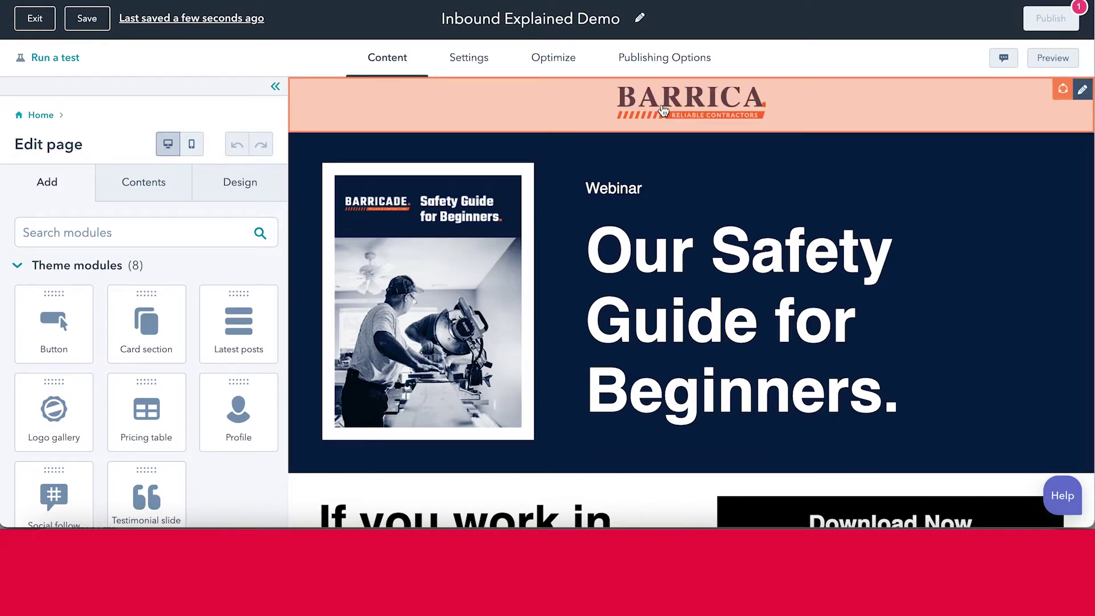
pyautogui.scroll(-10, 556, 109)
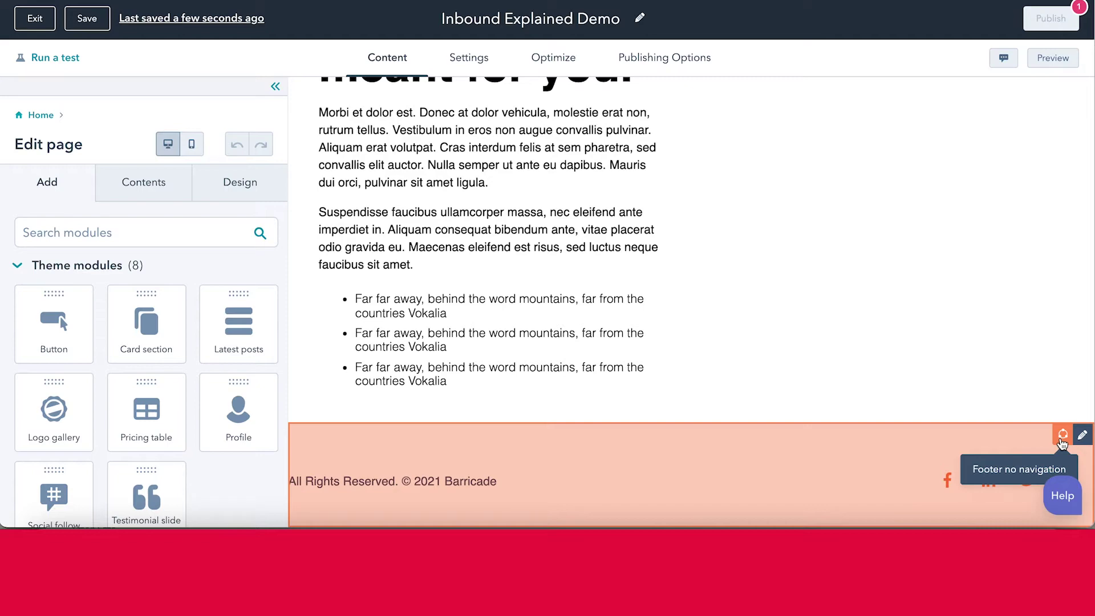
pyautogui.scroll(10, 765, 213)
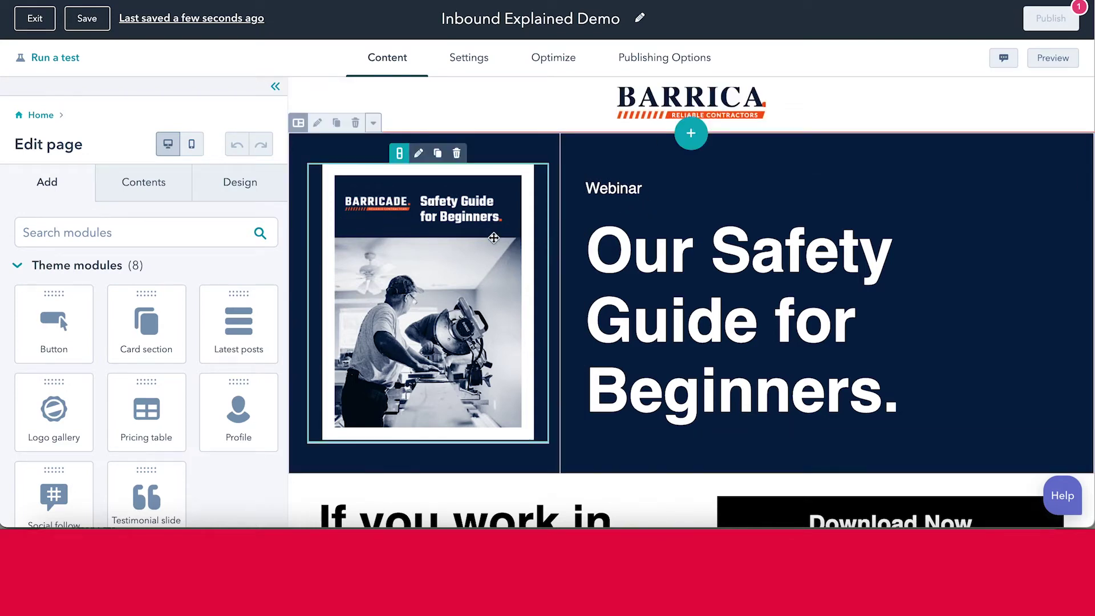
pyautogui.scroll(-2, 557, 284)
pyautogui.scroll(-6, 557, 284)
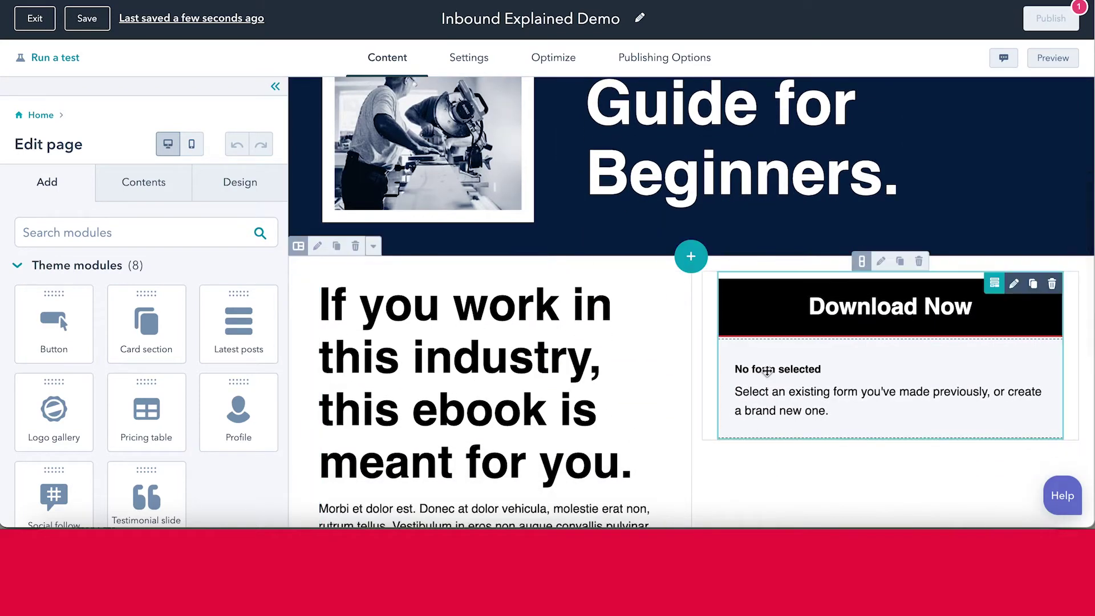
pyautogui.scroll(-4, 579, 319)
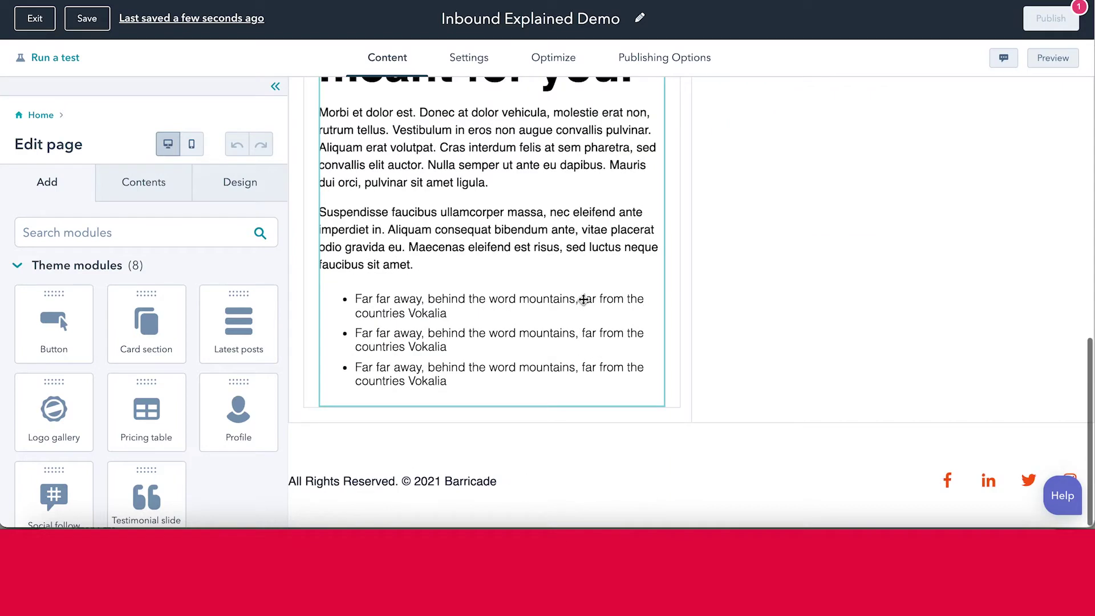
pyautogui.scroll(10, 583, 299)
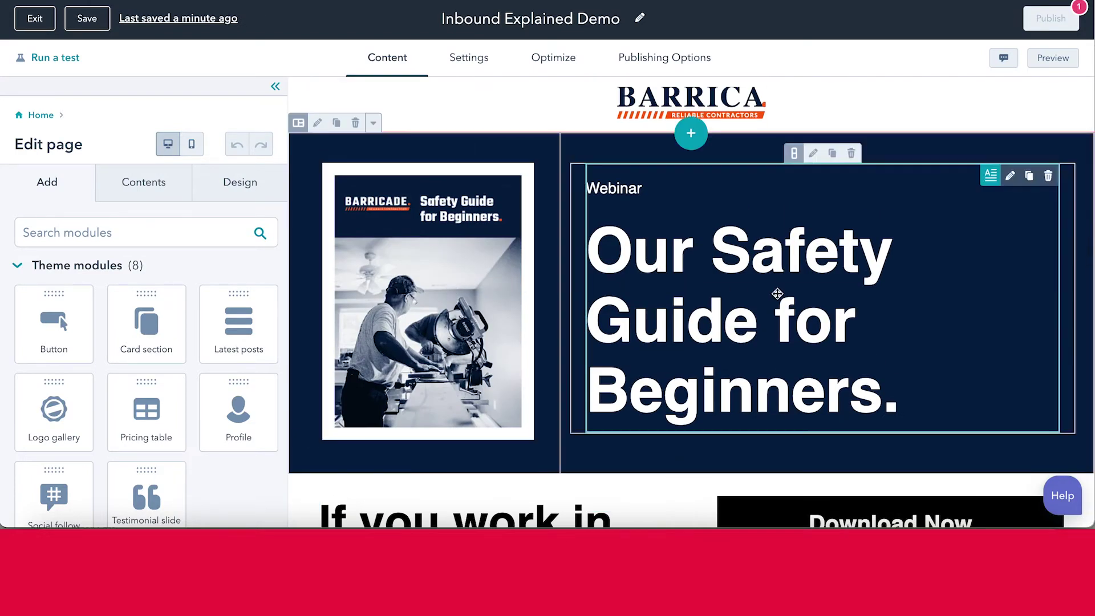
pyautogui.scroll(-4, 713, 308)
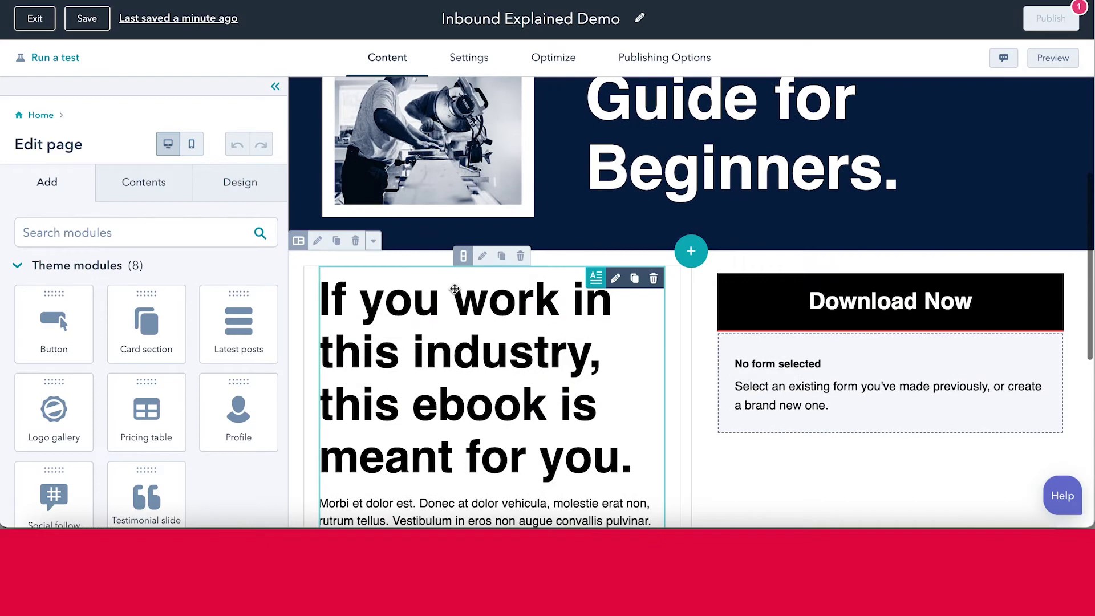
pyautogui.scroll(4, 445, 257)
# Review the cover image settings and keep the existing image unchanged.
pyautogui.click(392, 238)
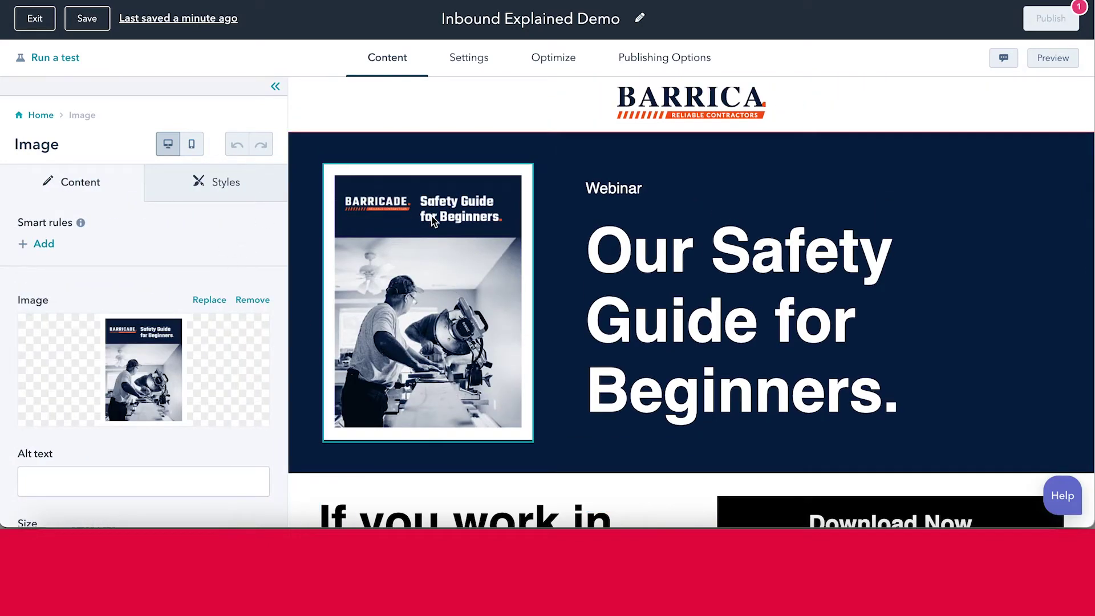
pyautogui.scroll(-1, 240, 308)
pyautogui.scroll(-1, 240, 309)
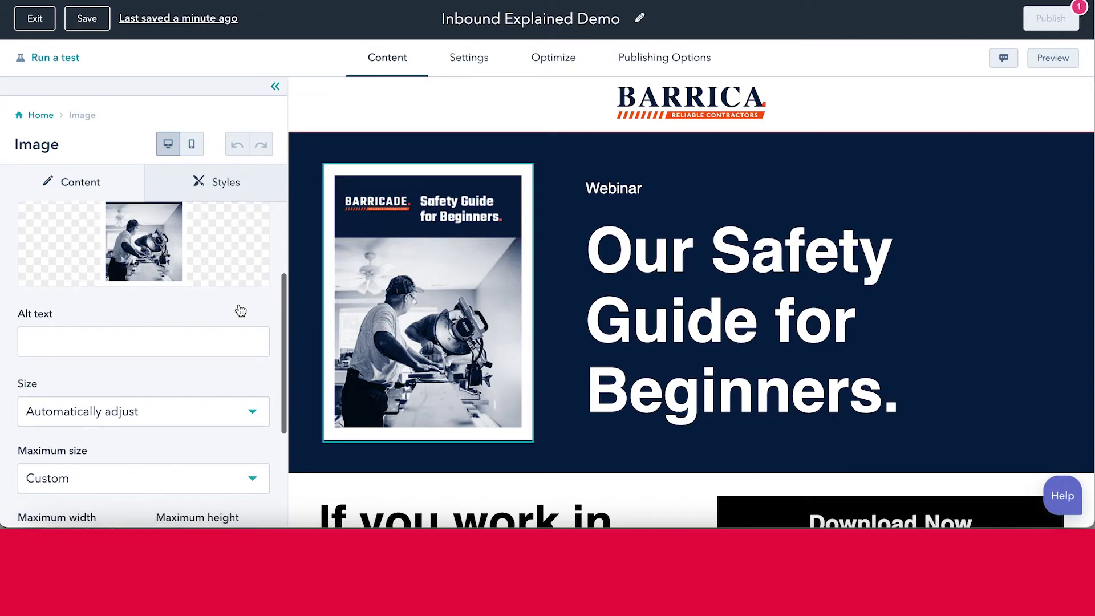
pyautogui.scroll(-2, 240, 310)
pyautogui.scroll(4, 240, 309)
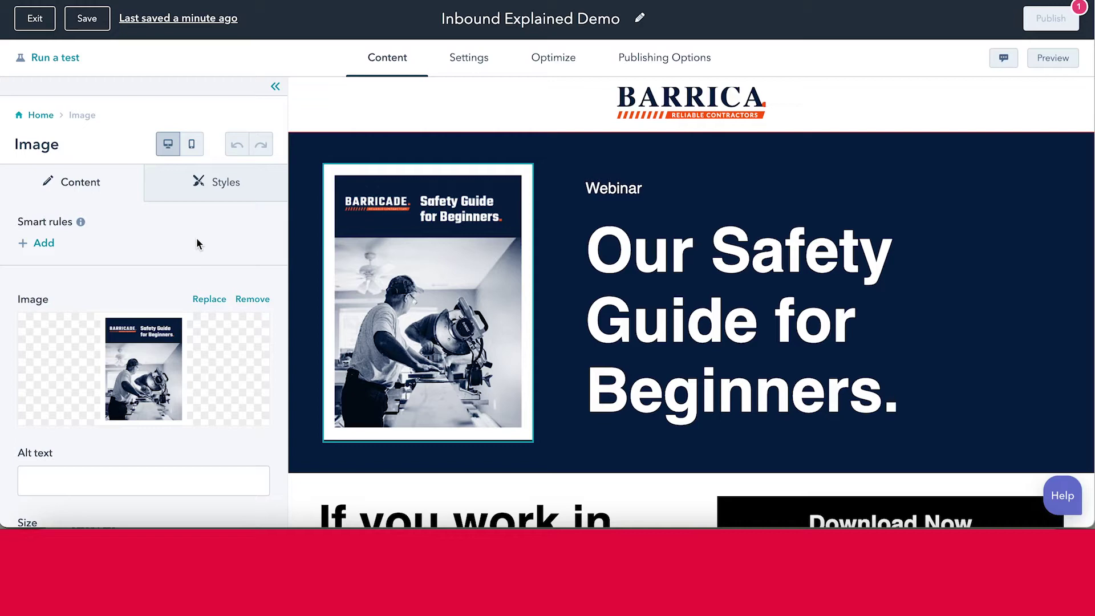
pyautogui.scroll(-3, 185, 359)
pyautogui.scroll(1, 184, 353)
pyautogui.click(217, 219)
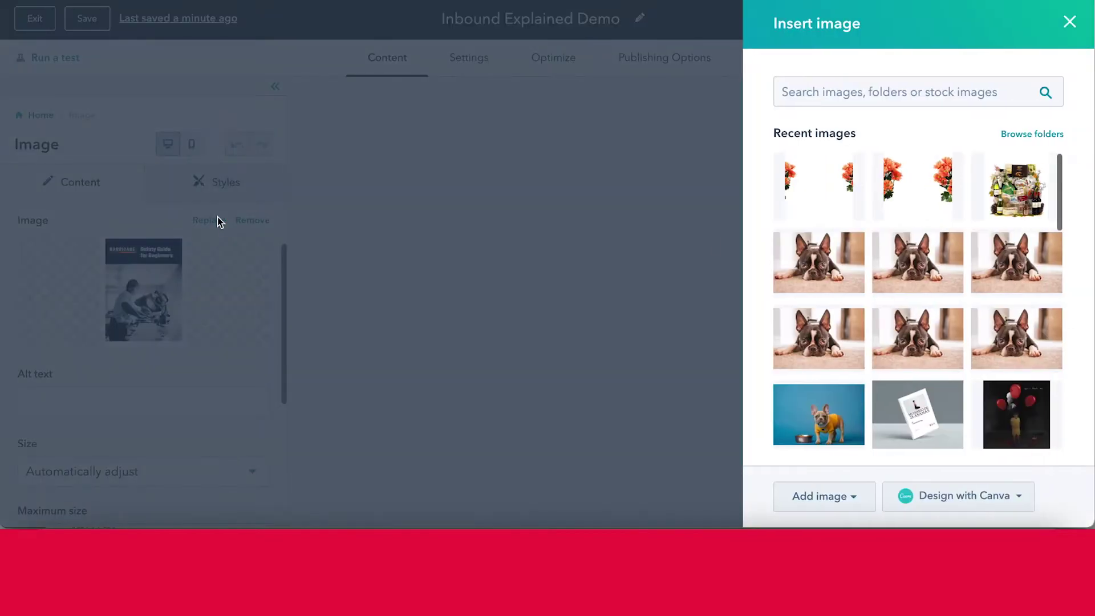
pyautogui.click(1068, 24)
# Select the 'Our Safety Guide for Beginners.' hero headline for editing.
pyautogui.scroll(-3, 188, 300)
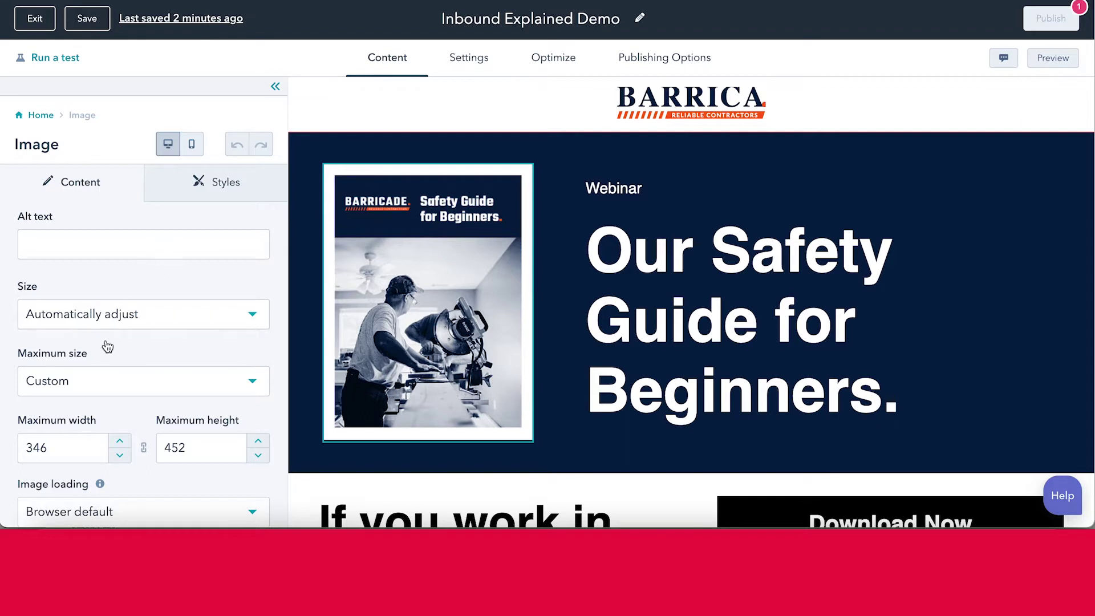
pyautogui.scroll(-1, 105, 347)
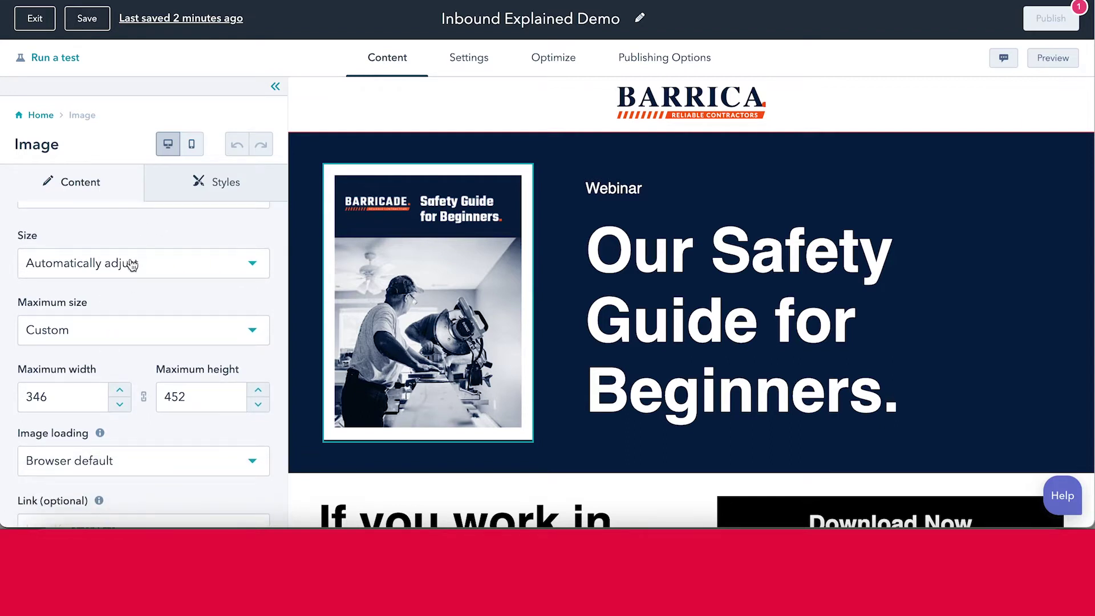
pyautogui.scroll(-1, 145, 324)
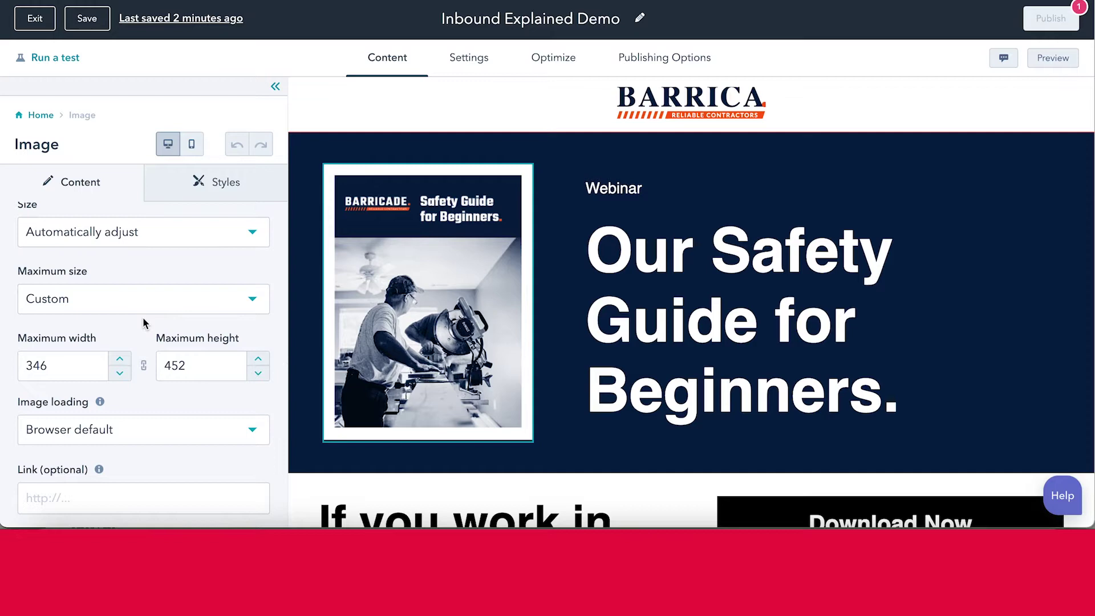
pyautogui.scroll(6, 143, 317)
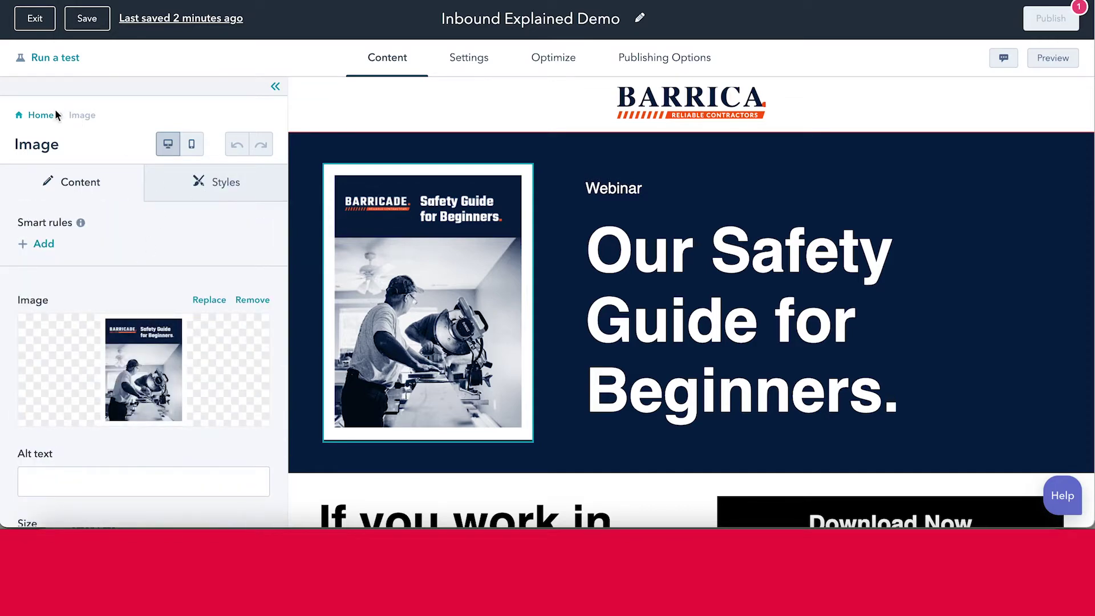
pyautogui.click(633, 257)
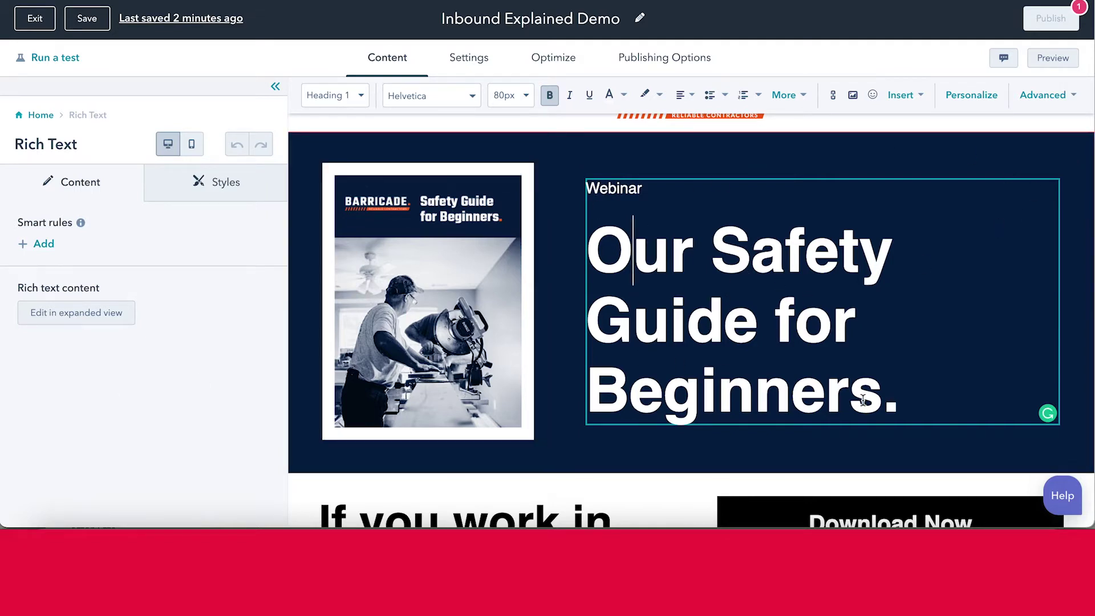
pyautogui.click(900, 403)
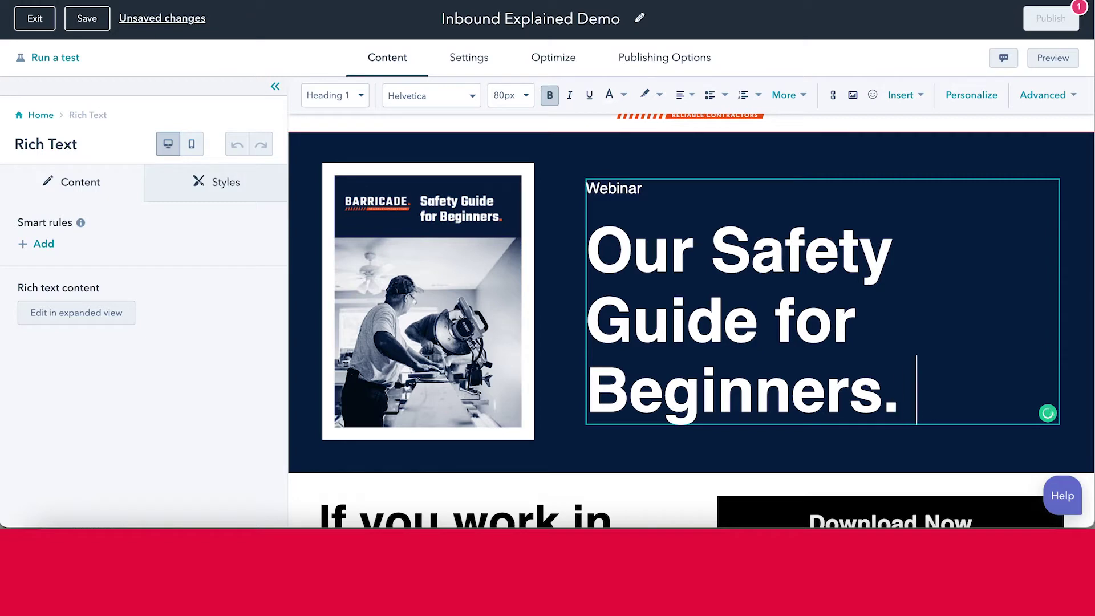
pyautogui.write('Heloo')
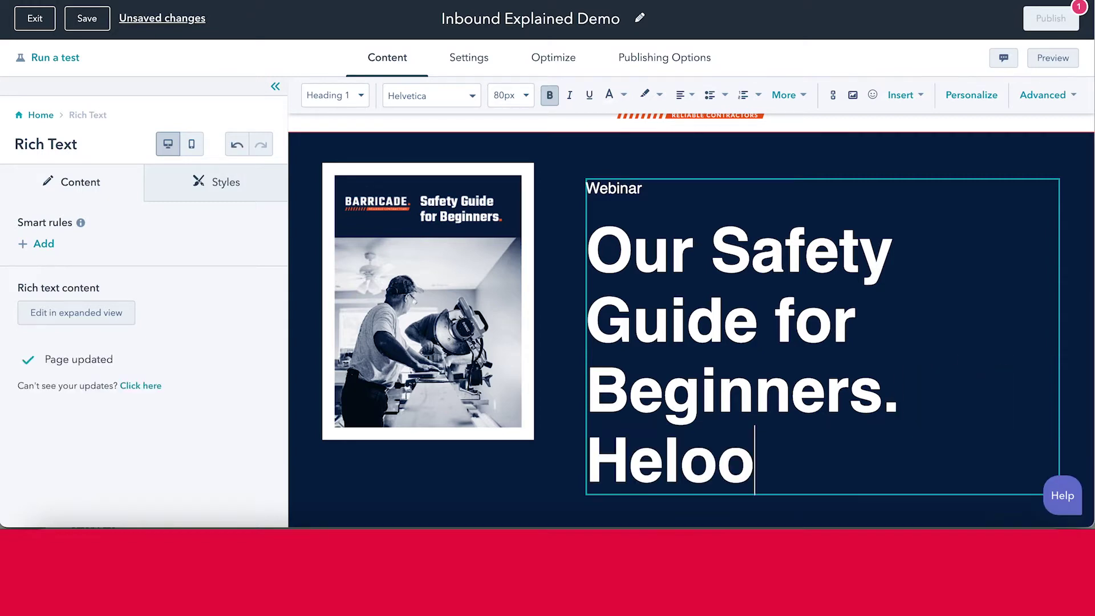
pyautogui.press('BackSpace')
pyautogui.press('BackSpace')
pyautogui.write('lo')
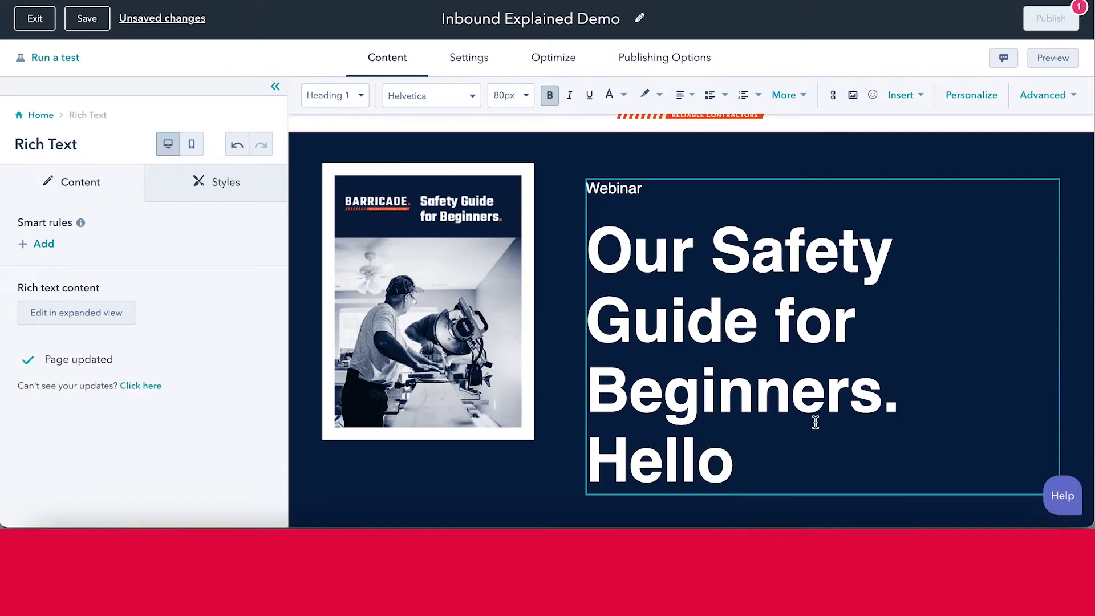
pyautogui.moveTo(815, 422); pyautogui.dragTo(563, 460)
pyautogui.click(549, 95)
pyautogui.click(569, 95)
pyautogui.click(467, 103)
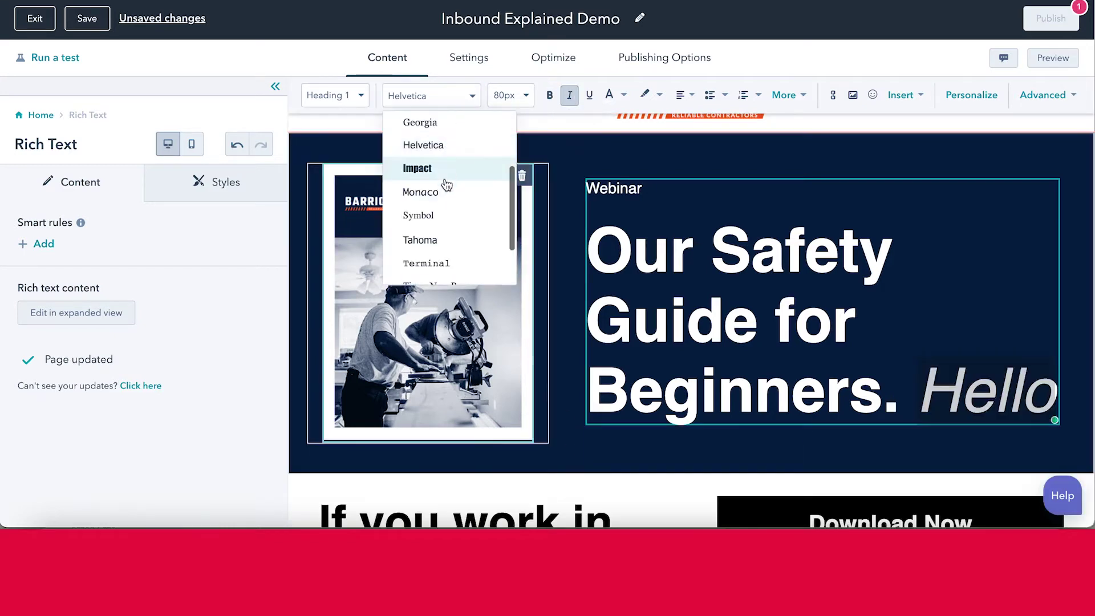
pyautogui.click(440, 170)
pyautogui.click(981, 390)
pyautogui.doubleClick(981, 391)
pyautogui.press('BackSpace')
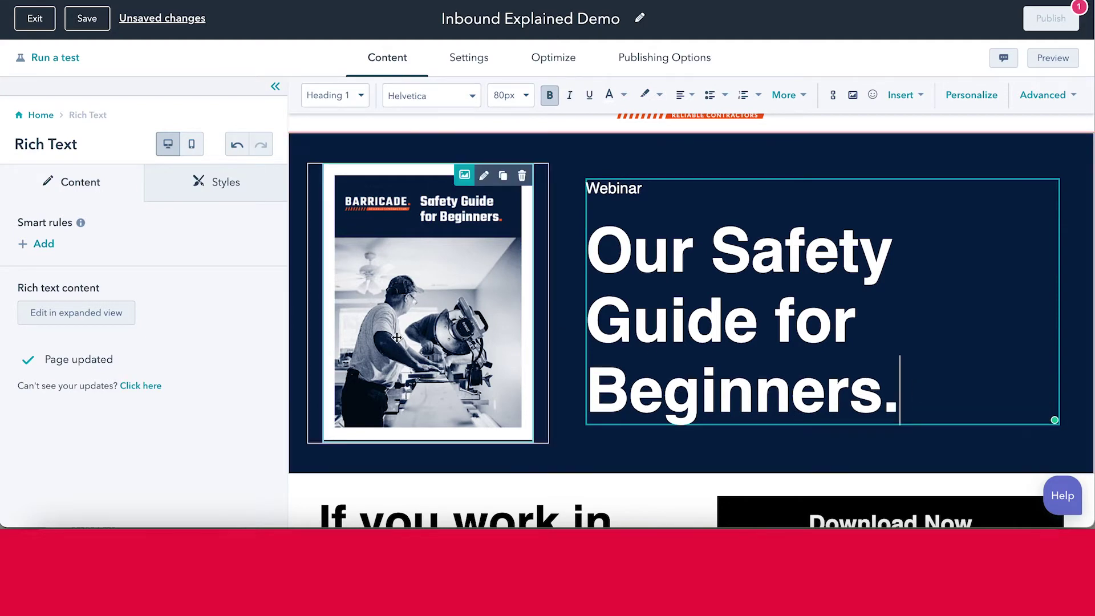
pyautogui.scroll(-5, 445, 319)
pyautogui.click(456, 323)
pyautogui.scroll(-4, 456, 322)
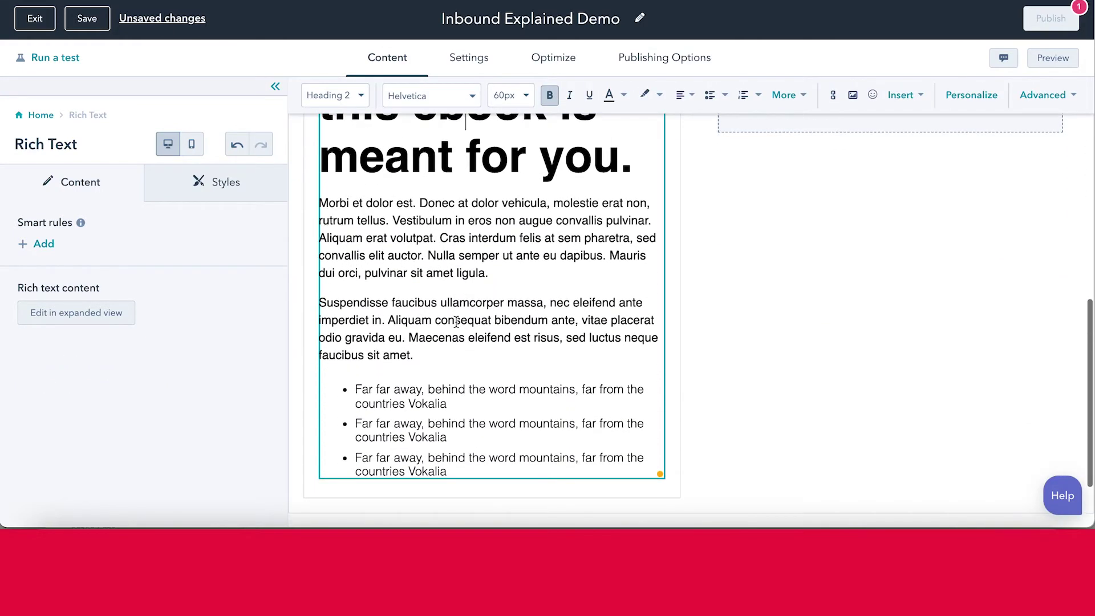
pyautogui.scroll(3, 456, 322)
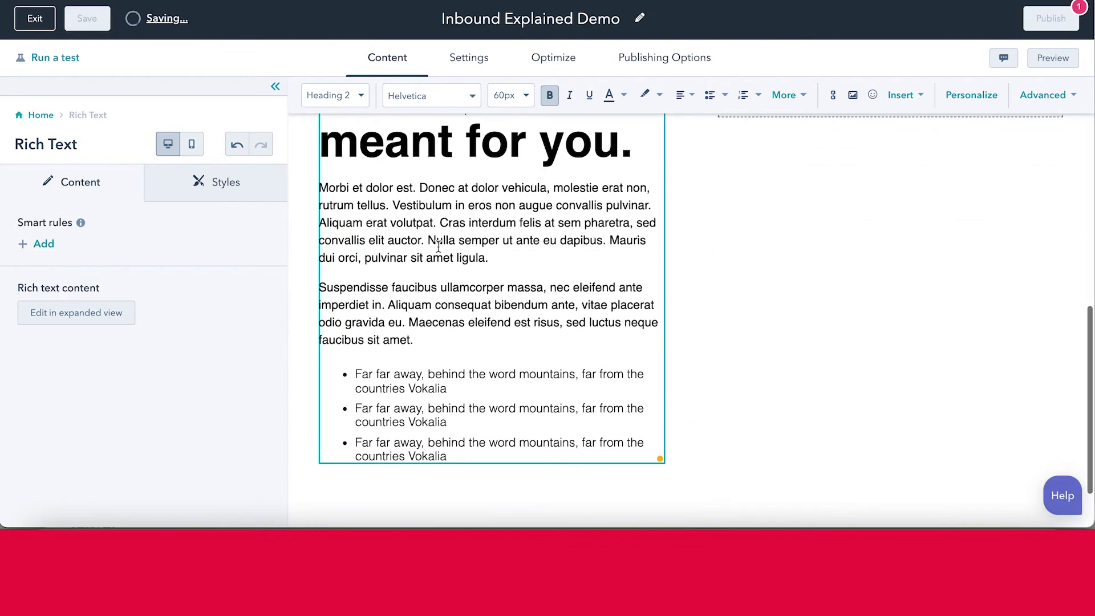
pyautogui.scroll(3, 429, 216)
pyautogui.moveTo(383, 264); pyautogui.dragTo(482, 263)
pyautogui.click(470, 254)
pyautogui.moveTo(405, 331); pyautogui.dragTo(456, 429)
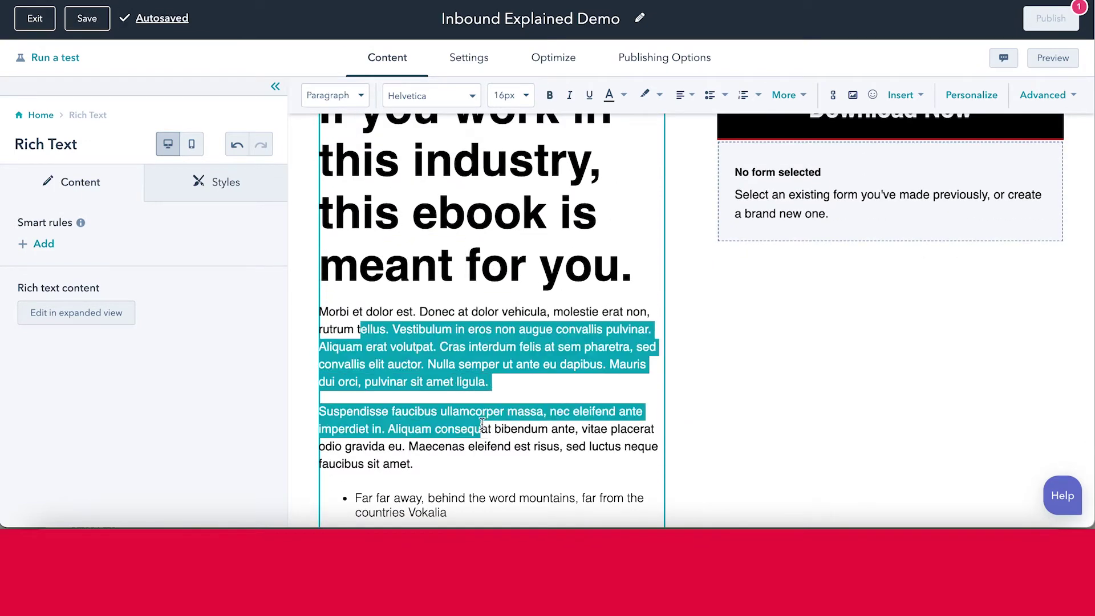
pyautogui.click(482, 424)
pyautogui.scroll(-3, 482, 423)
pyautogui.scroll(5, 482, 423)
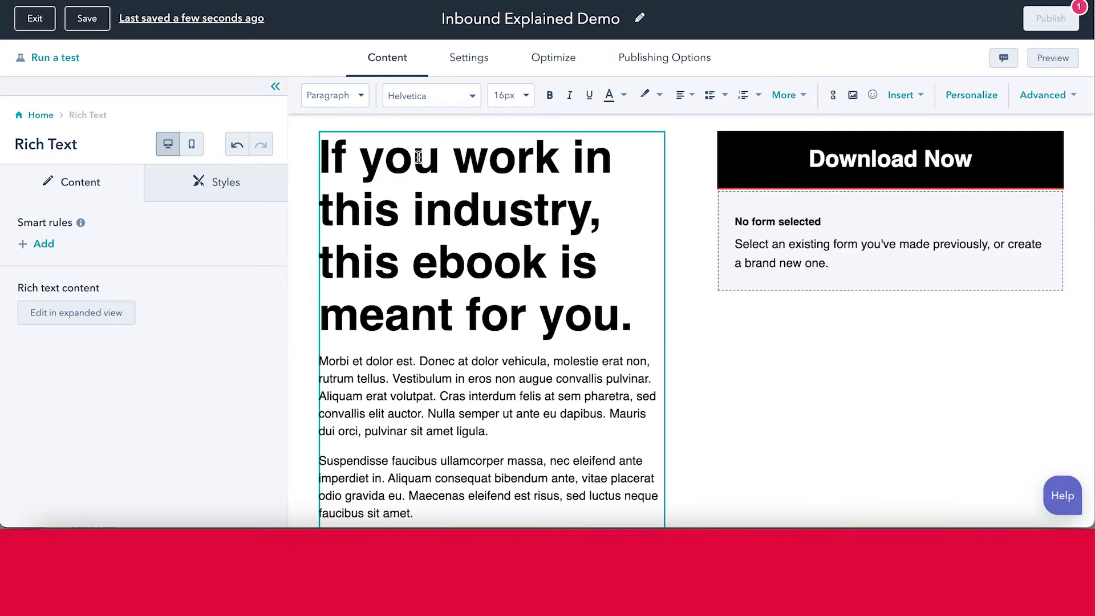
# Open the ebook section text in expanded view and inspect its HTML source code.
pyautogui.click(68, 312)
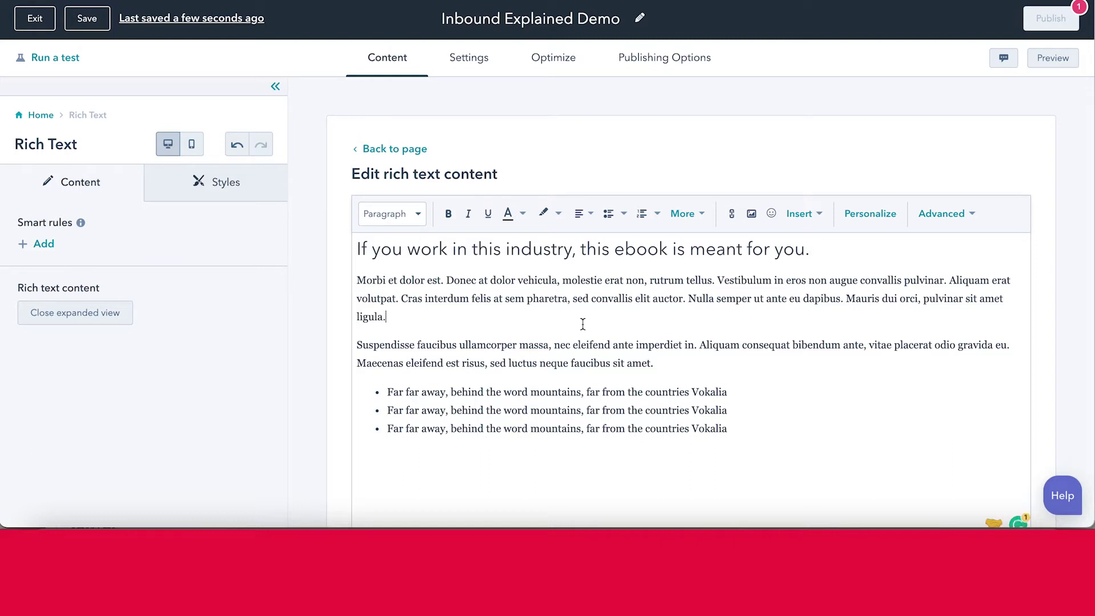
pyautogui.click(942, 215)
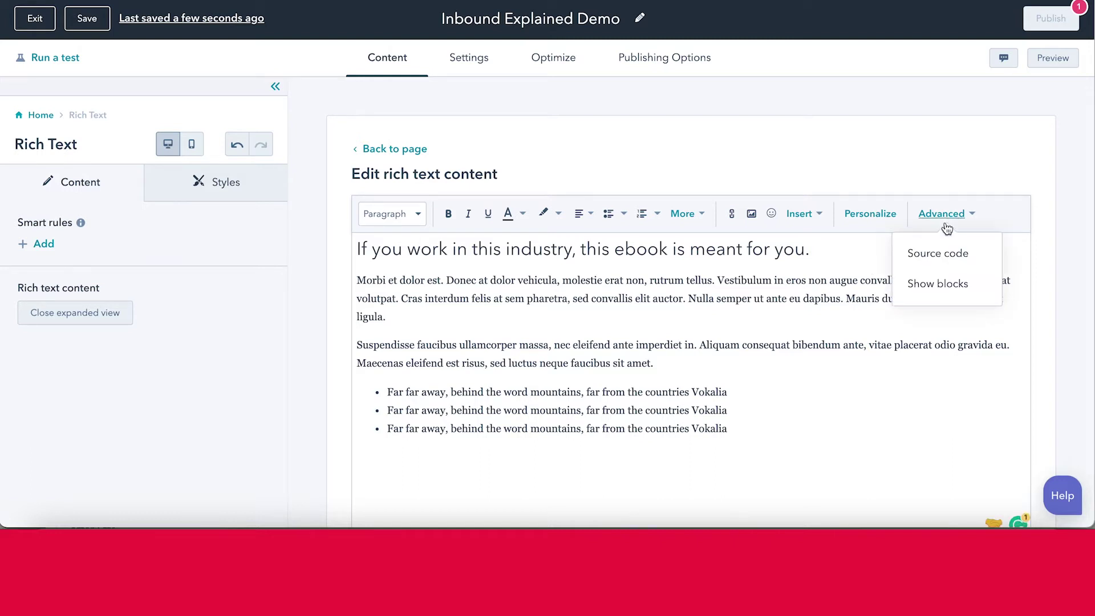
pyautogui.click(929, 255)
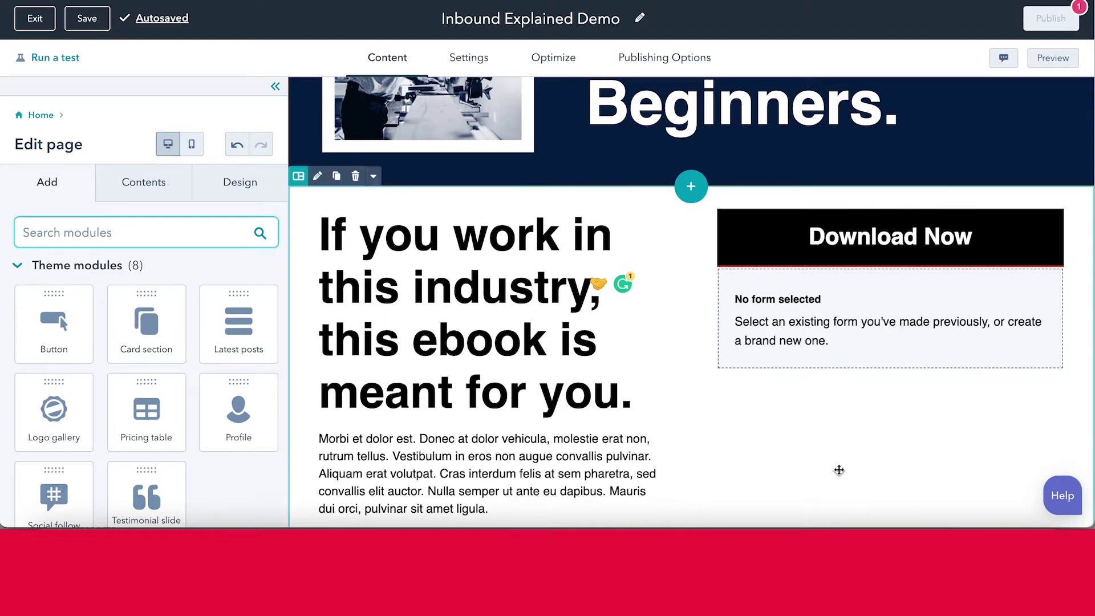
# Attach Example Inbound Explained Form and title it 'Download The Free Ebook Now!'.
pyautogui.click(796, 308)
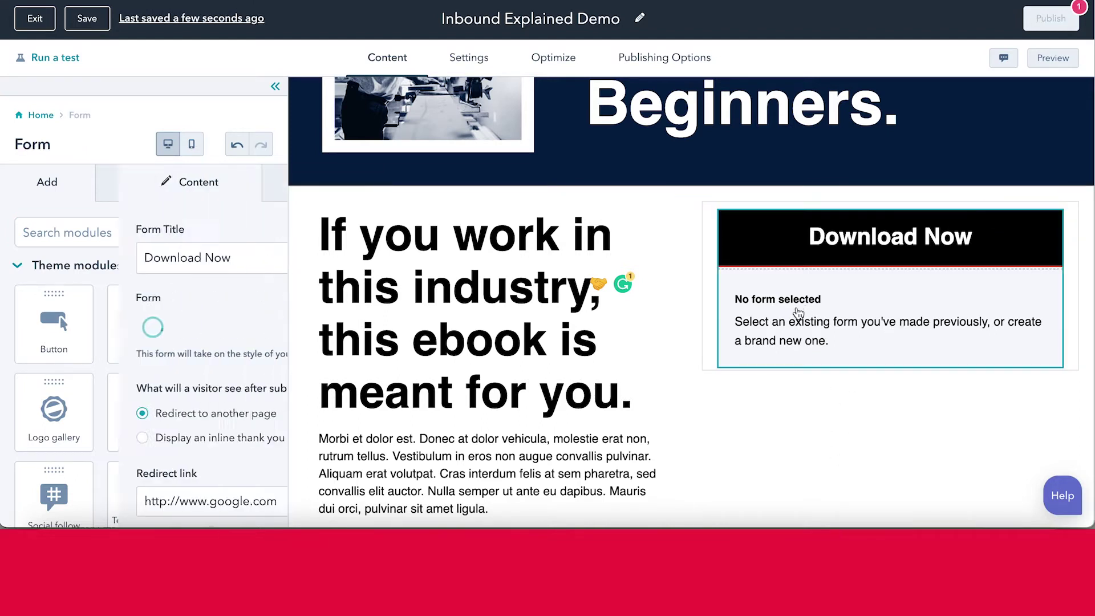
pyautogui.click(183, 354)
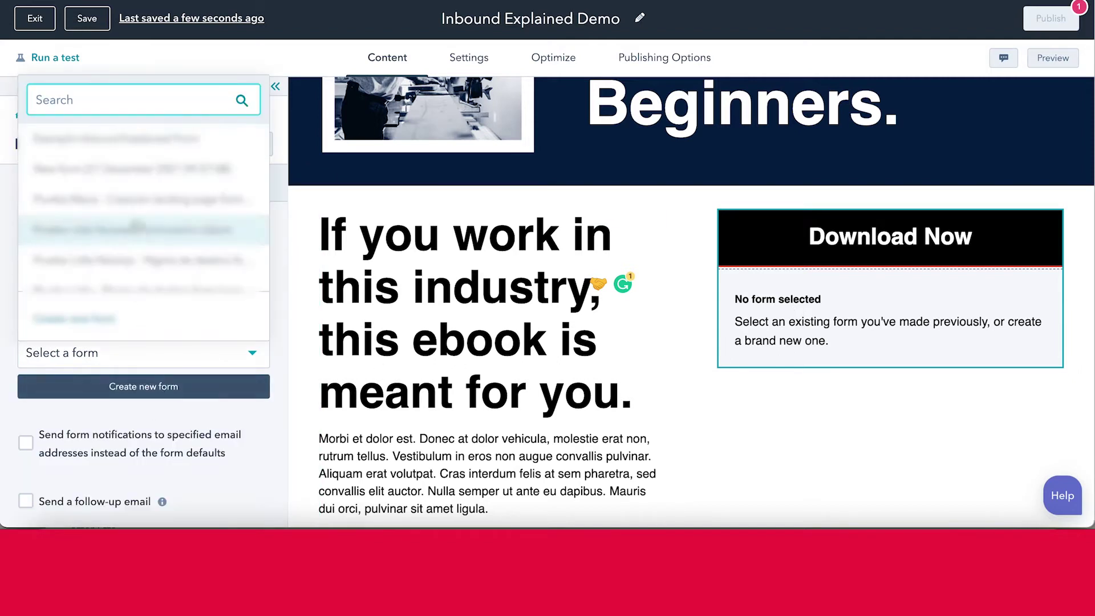
pyautogui.click(138, 145)
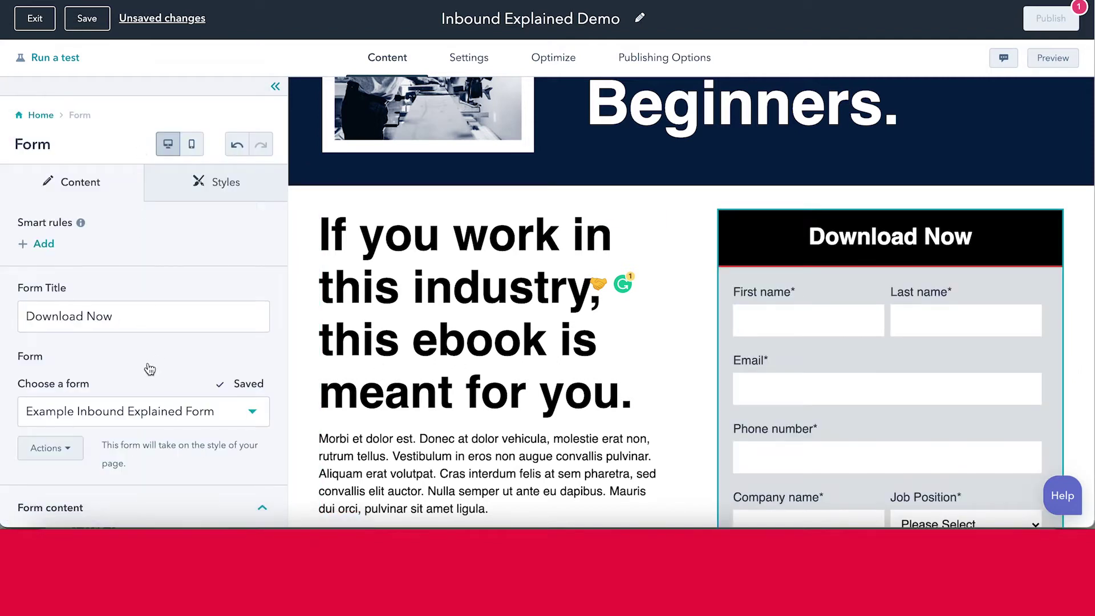
pyautogui.click(149, 320)
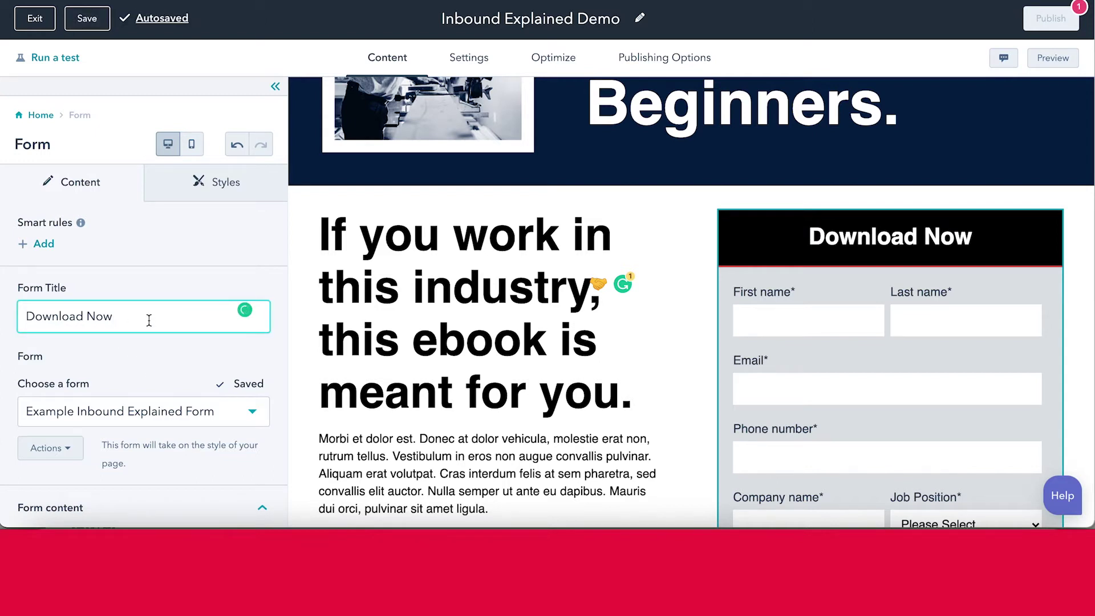
pyautogui.write('The Free')
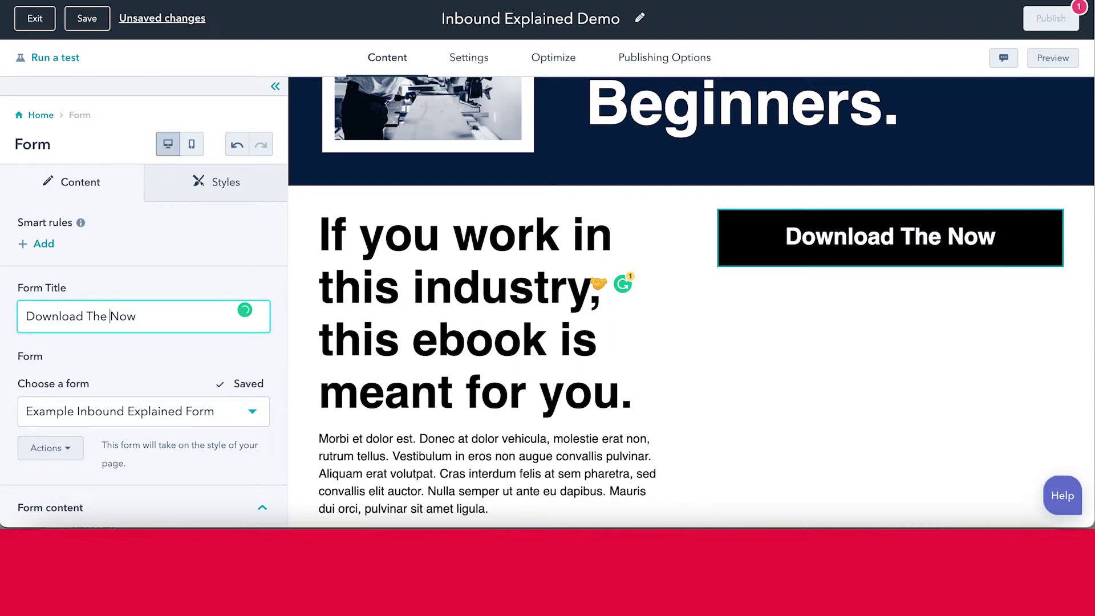
pyautogui.write(' Ebook Now')
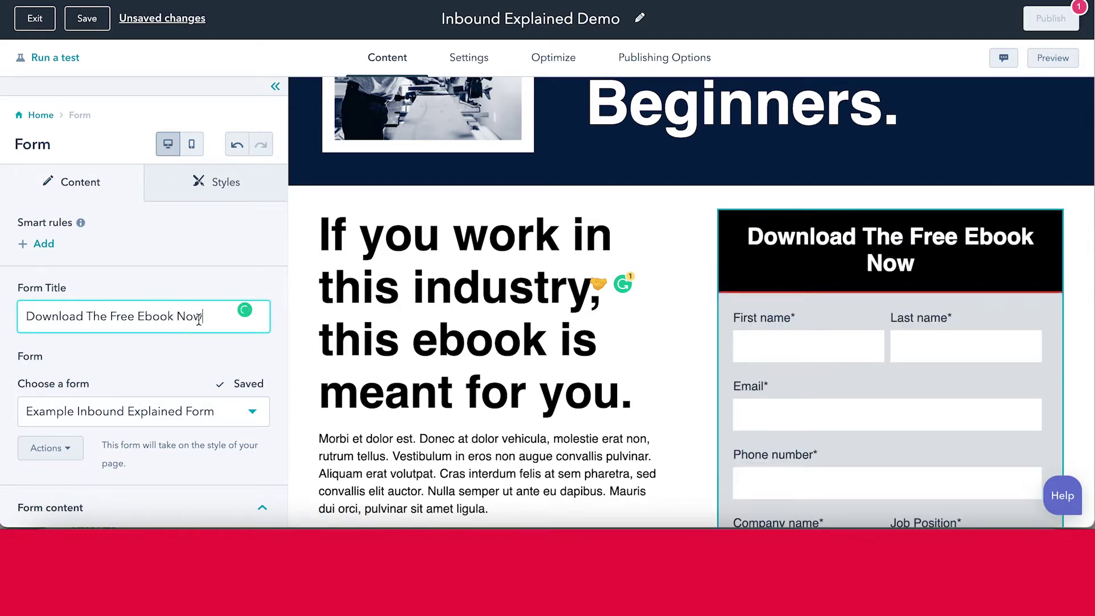
pyautogui.write('!')
# Relabel the Job Position form field as 'Job Role' and return to the page editor.
pyautogui.scroll(-5, 135, 374)
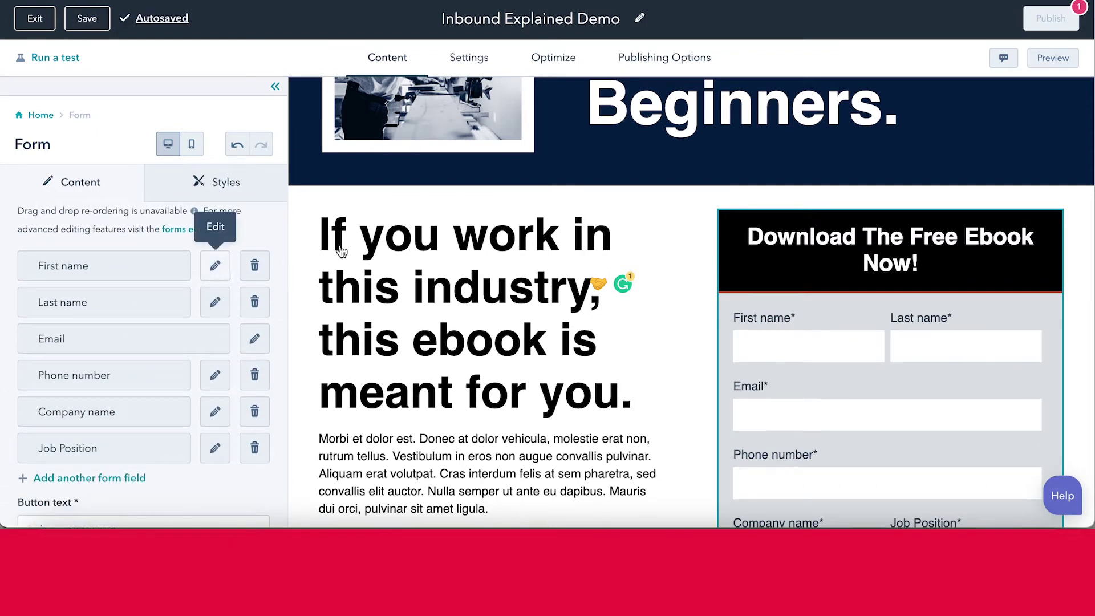
pyautogui.scroll(-2, 664, 331)
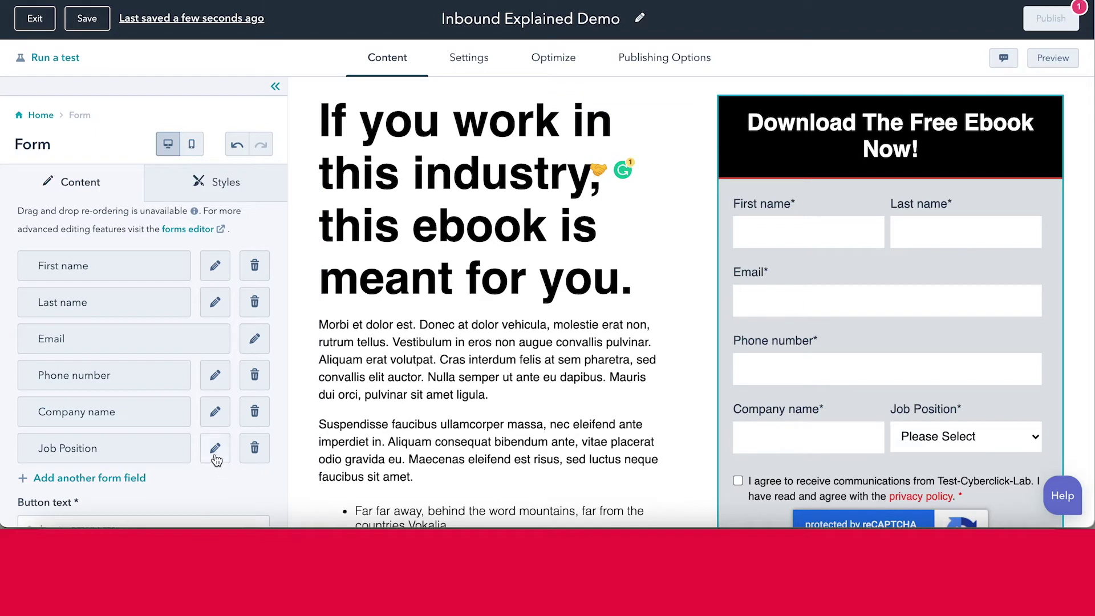
pyautogui.click(215, 448)
pyautogui.doubleClick(107, 382)
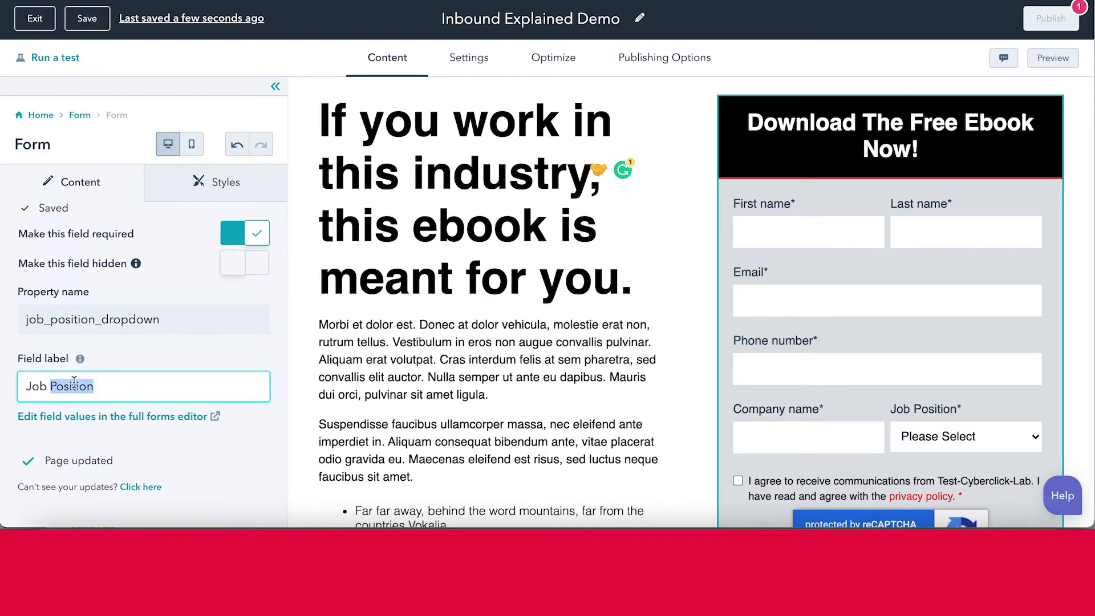
pyautogui.write('ROle')
pyautogui.press('BackSpace')
pyautogui.press('BackSpace')
pyautogui.press('BackSpace')
pyautogui.write('ole')
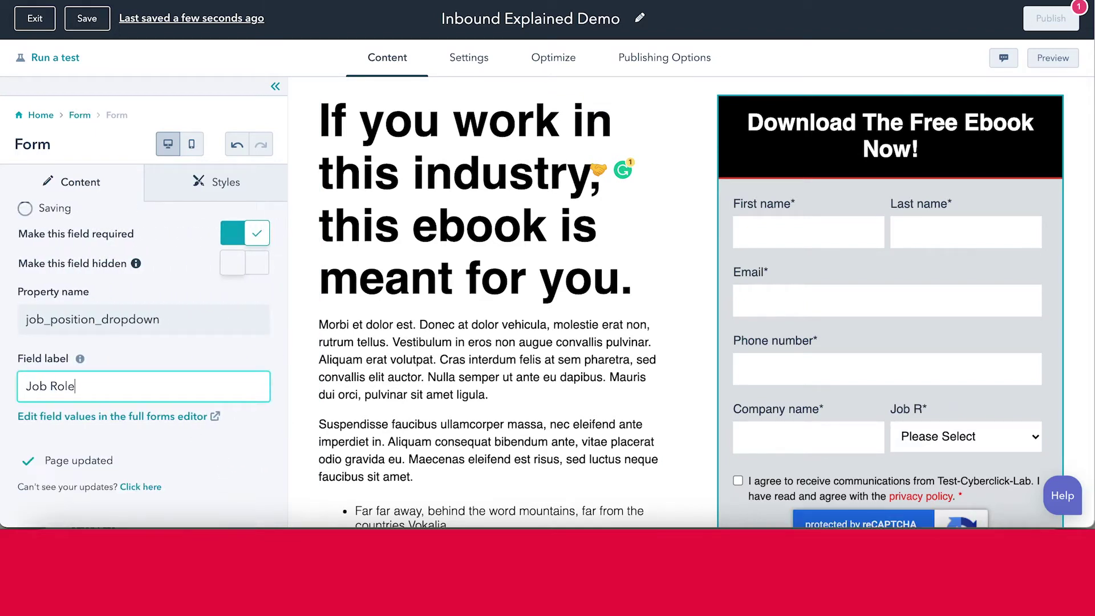
pyautogui.click(40, 116)
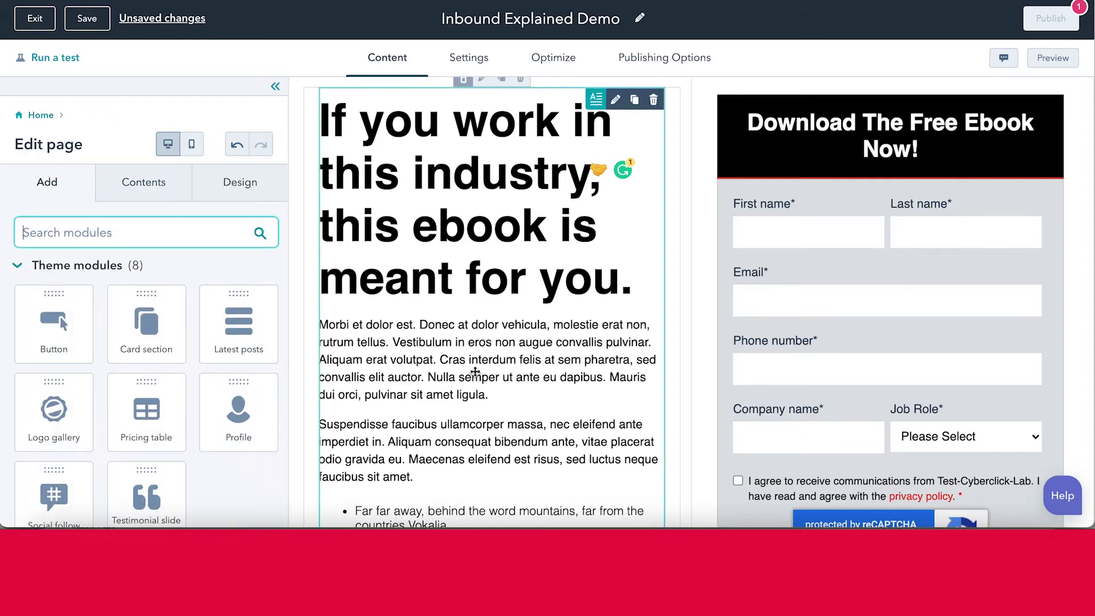
pyautogui.scroll(-3, 475, 372)
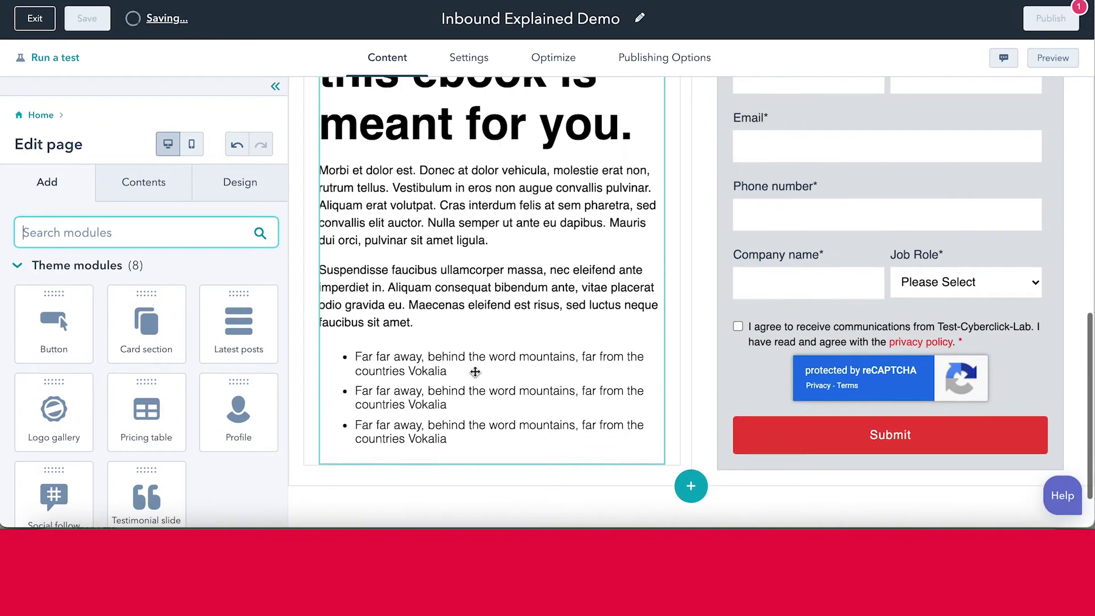
pyautogui.scroll(15, 475, 372)
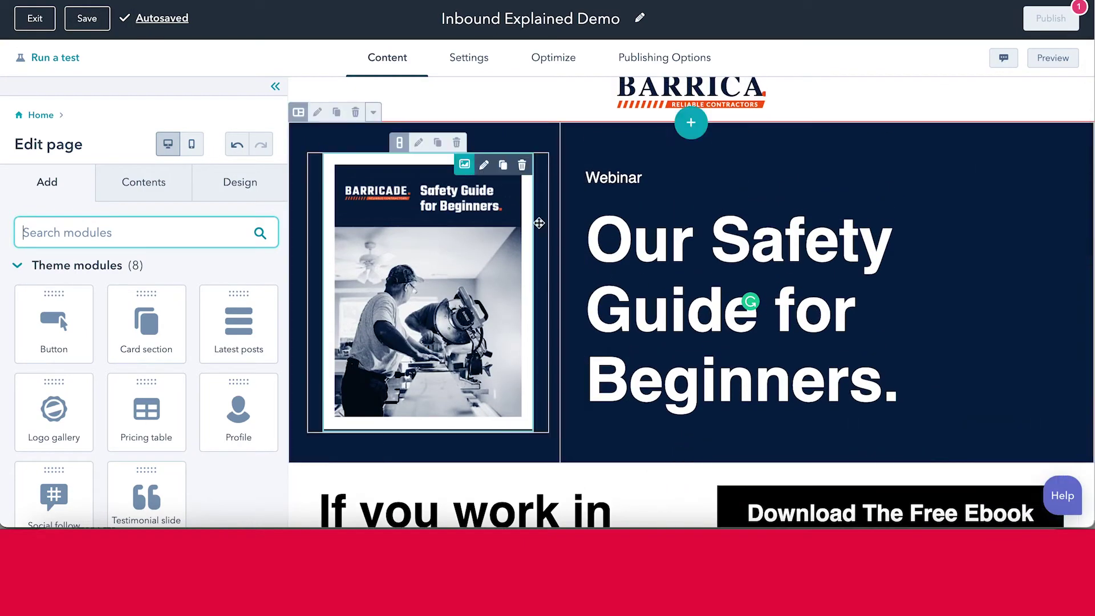
pyautogui.scroll(-4, 709, 260)
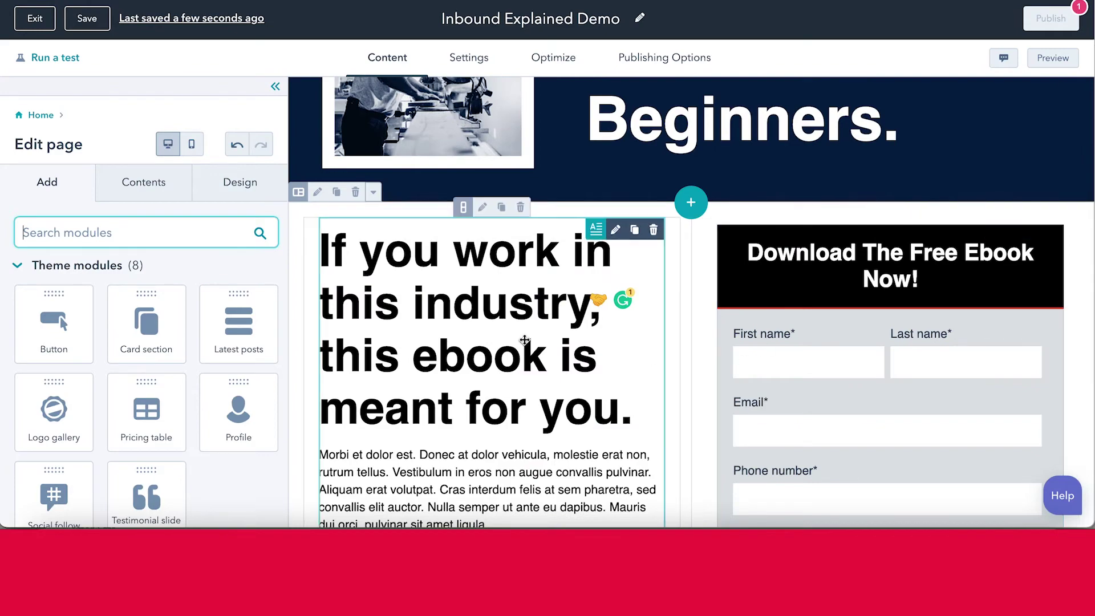
pyautogui.scroll(-4, 524, 339)
pyautogui.scroll(6, 525, 340)
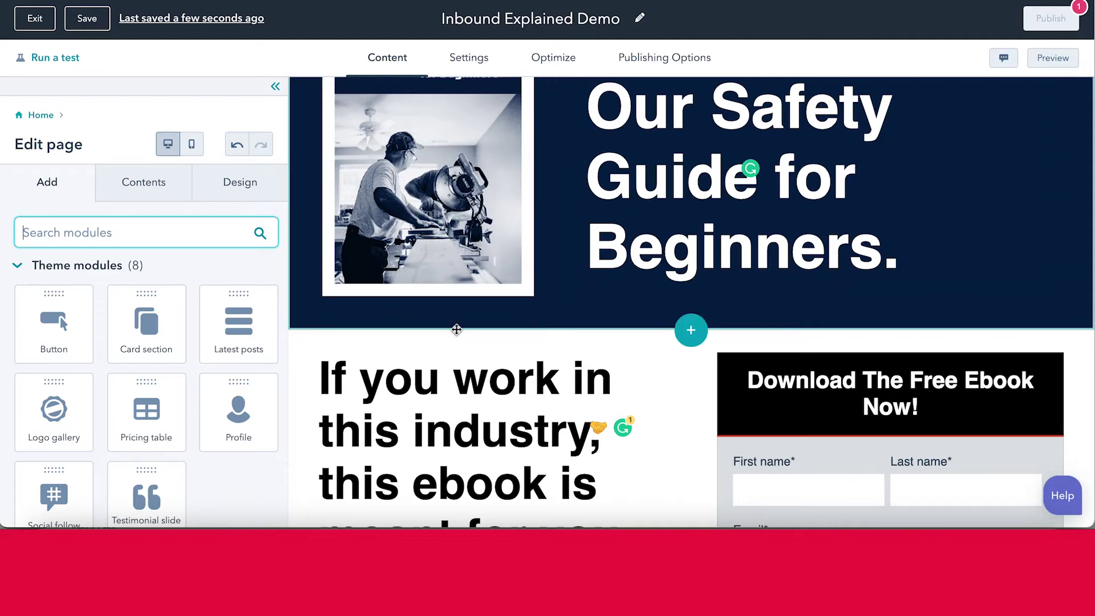
pyautogui.scroll(-3, 456, 330)
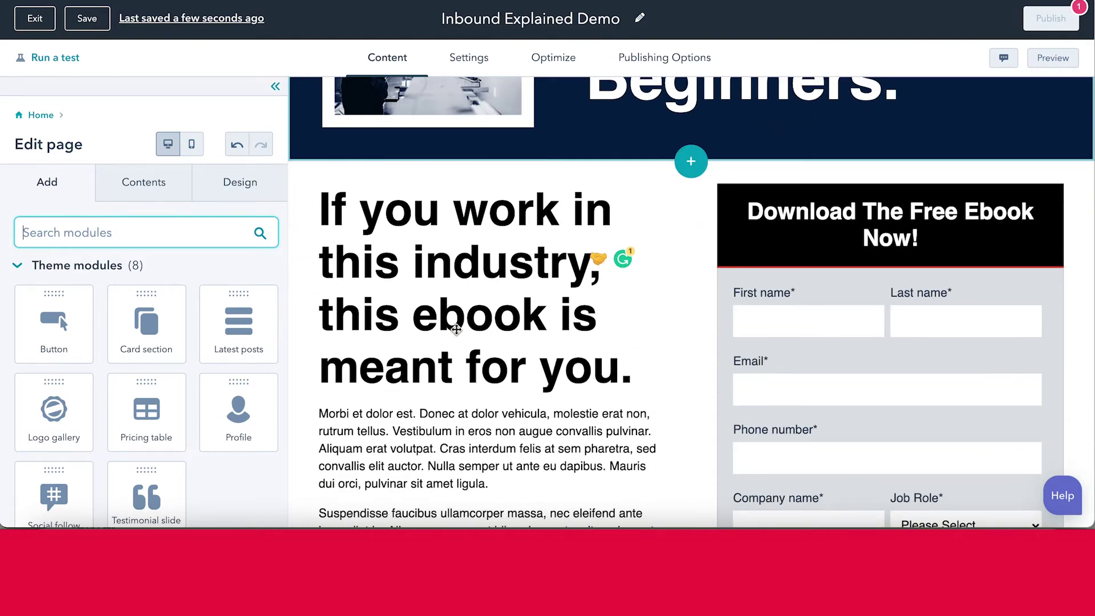
pyautogui.scroll(2, 457, 329)
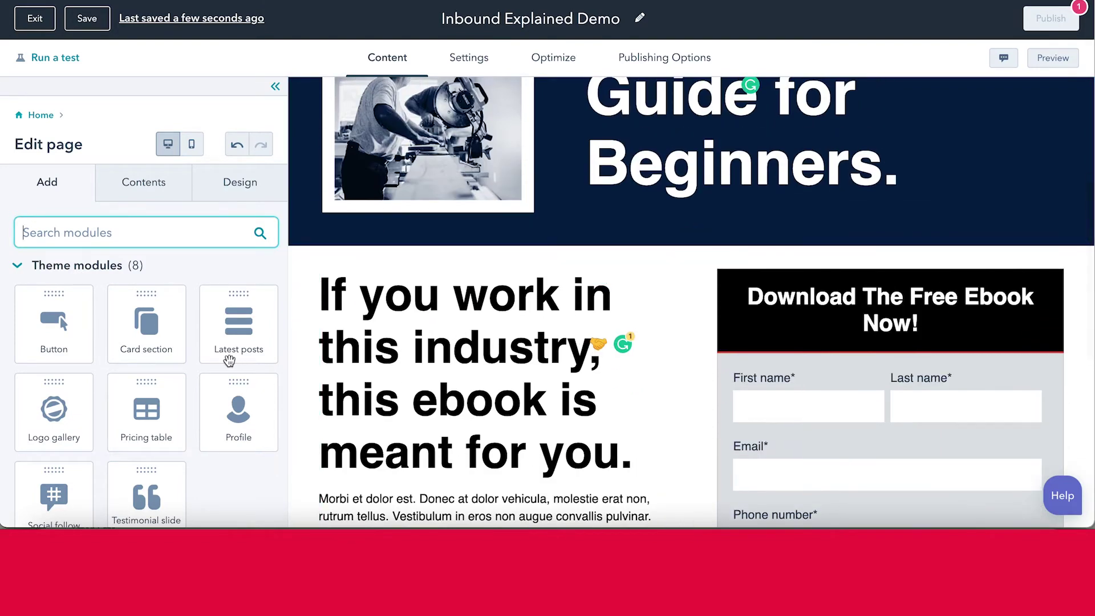
pyautogui.scroll(-1, 228, 294)
pyautogui.scroll(-3, 579, 352)
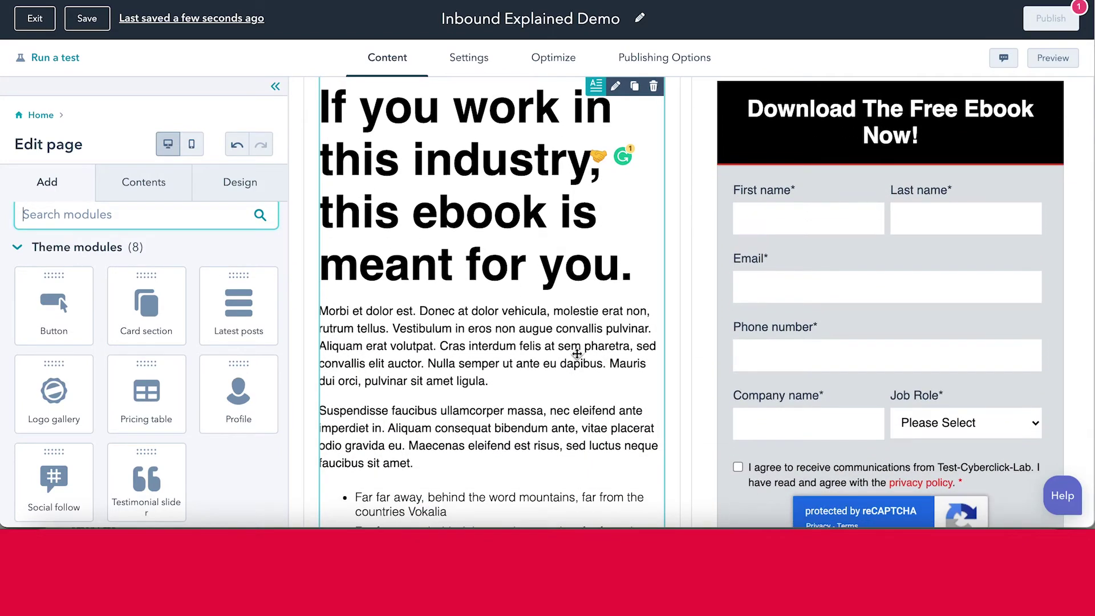
pyautogui.scroll(-3, 232, 403)
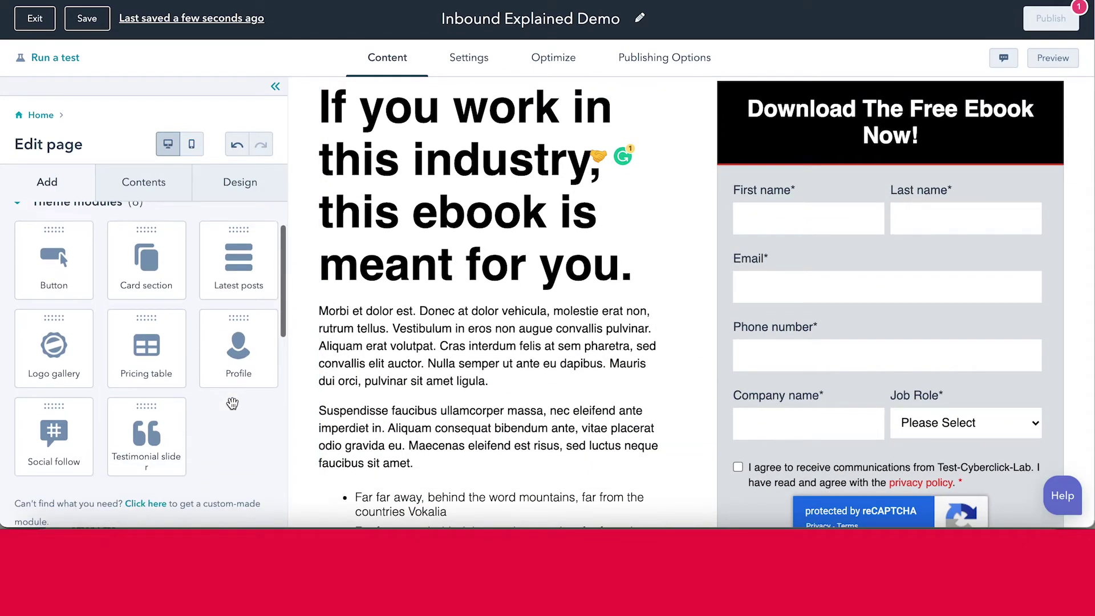
pyautogui.scroll(-5, 232, 403)
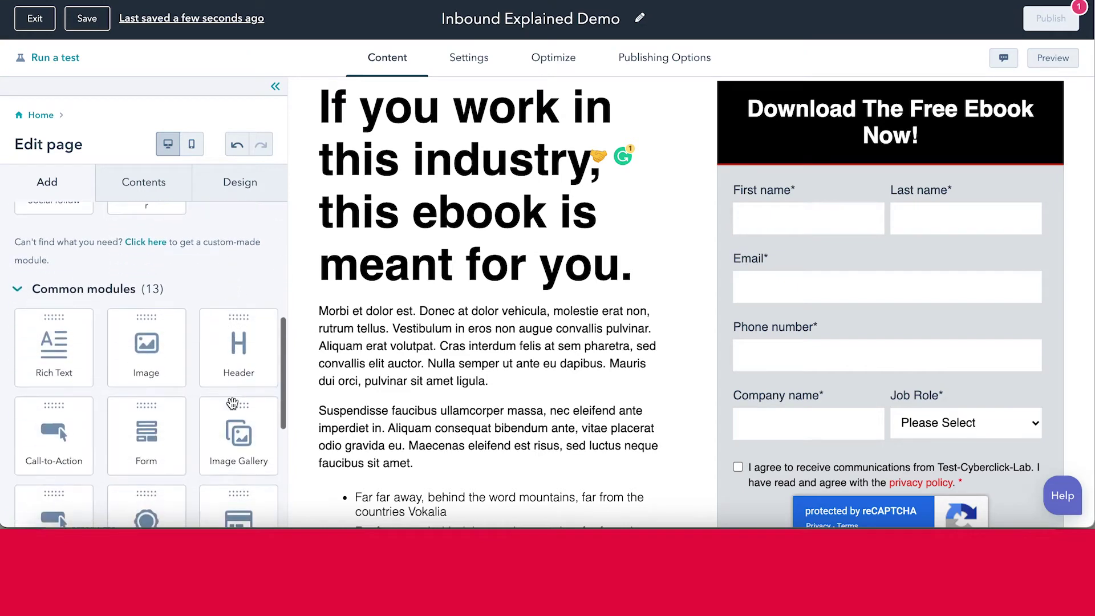
pyautogui.scroll(-4, 484, 367)
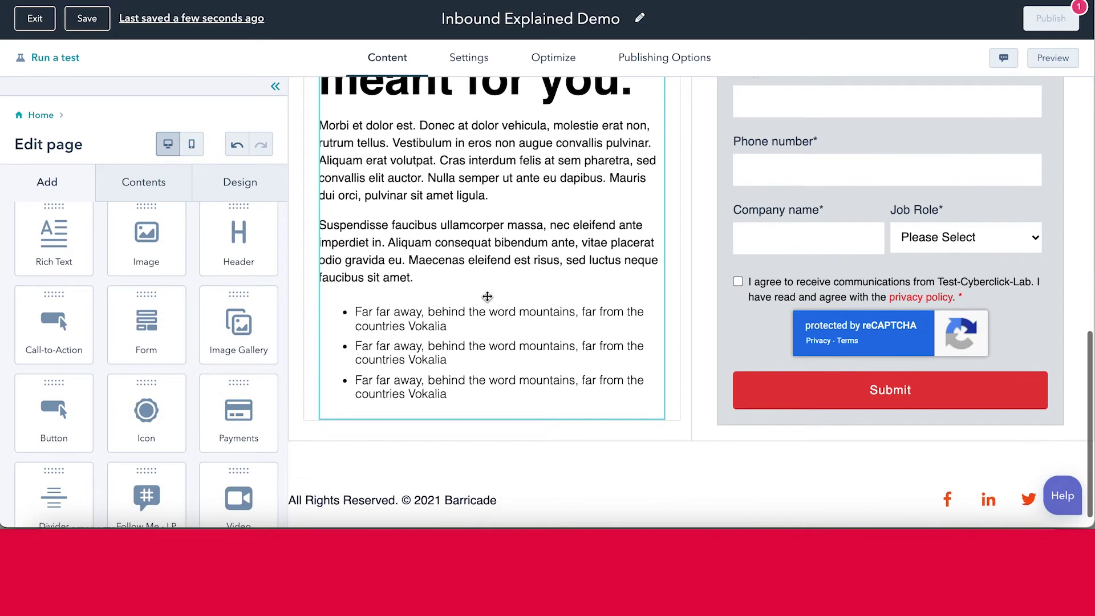
pyautogui.moveTo(143, 256); pyautogui.dragTo(493, 405)
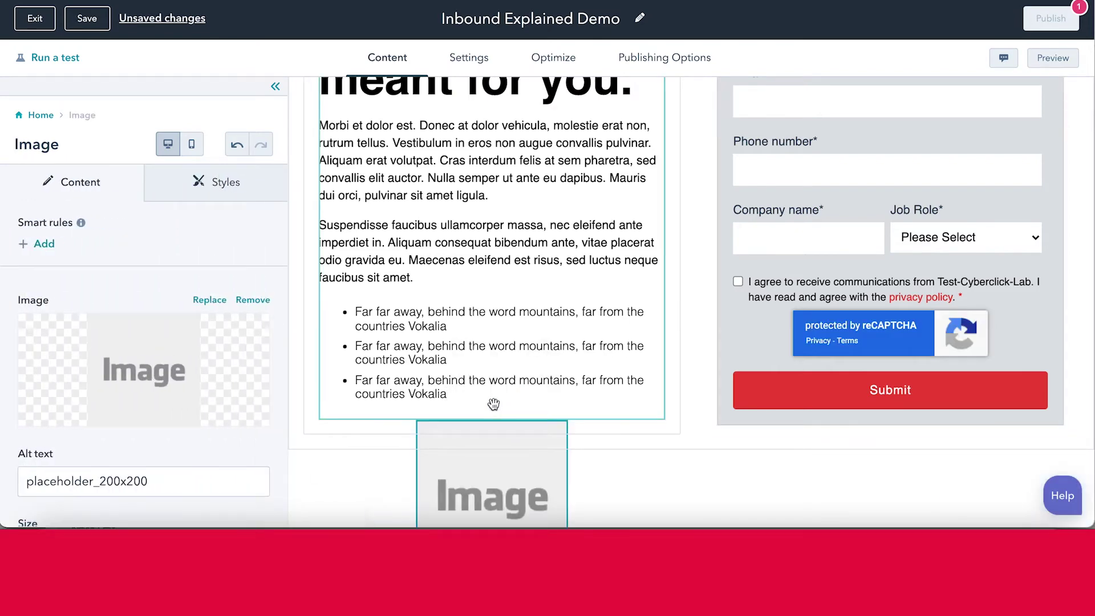
pyautogui.click(209, 300)
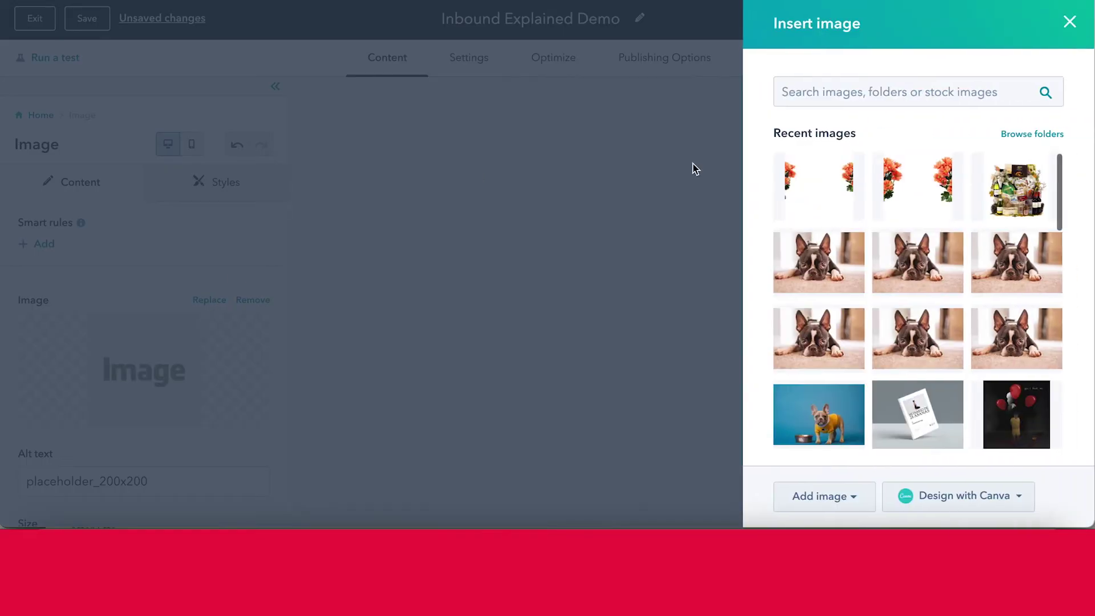
pyautogui.click(813, 259)
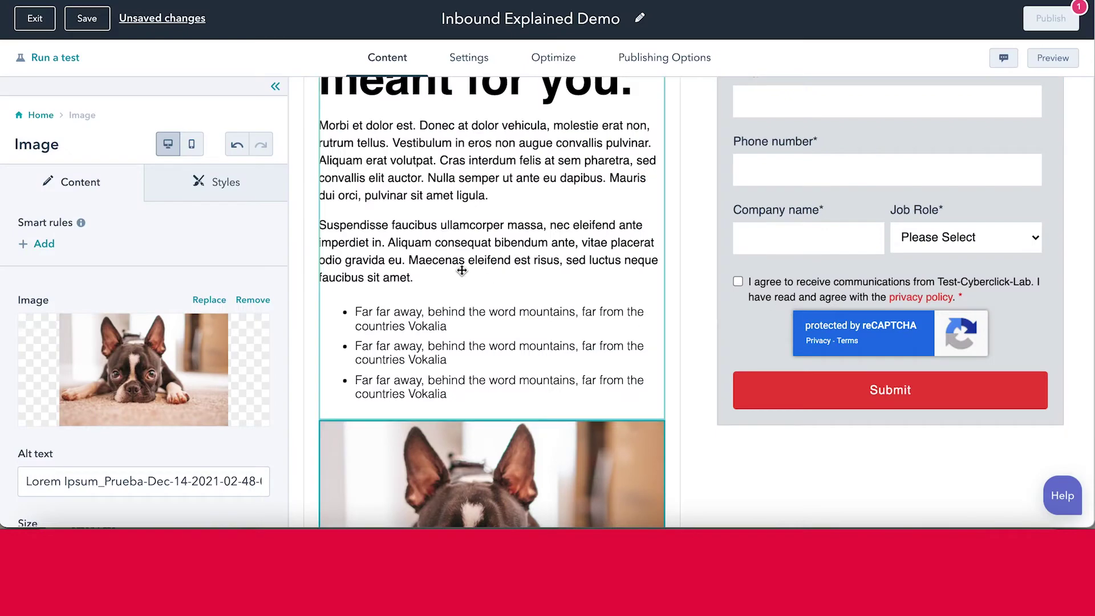
pyautogui.scroll(-5, 804, 285)
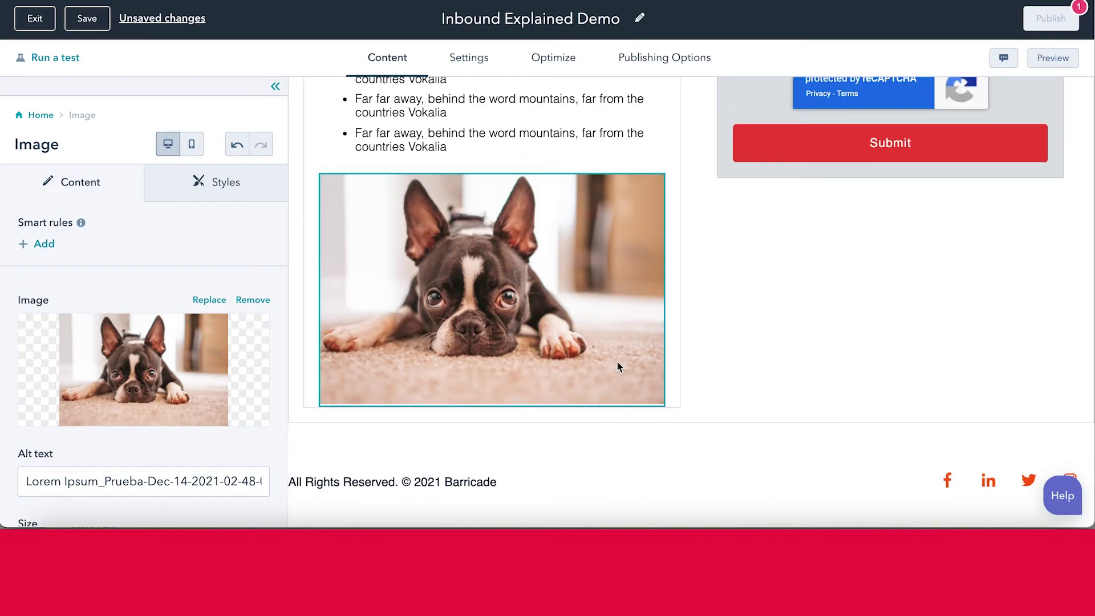
pyautogui.scroll(3, 618, 362)
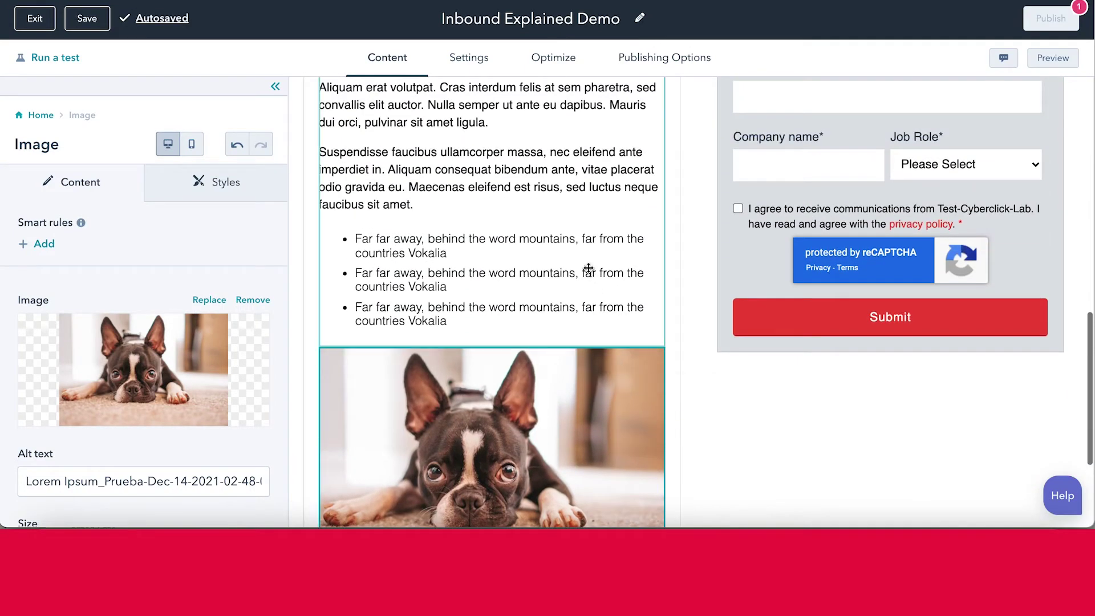
pyautogui.scroll(3, 588, 269)
pyautogui.click(40, 117)
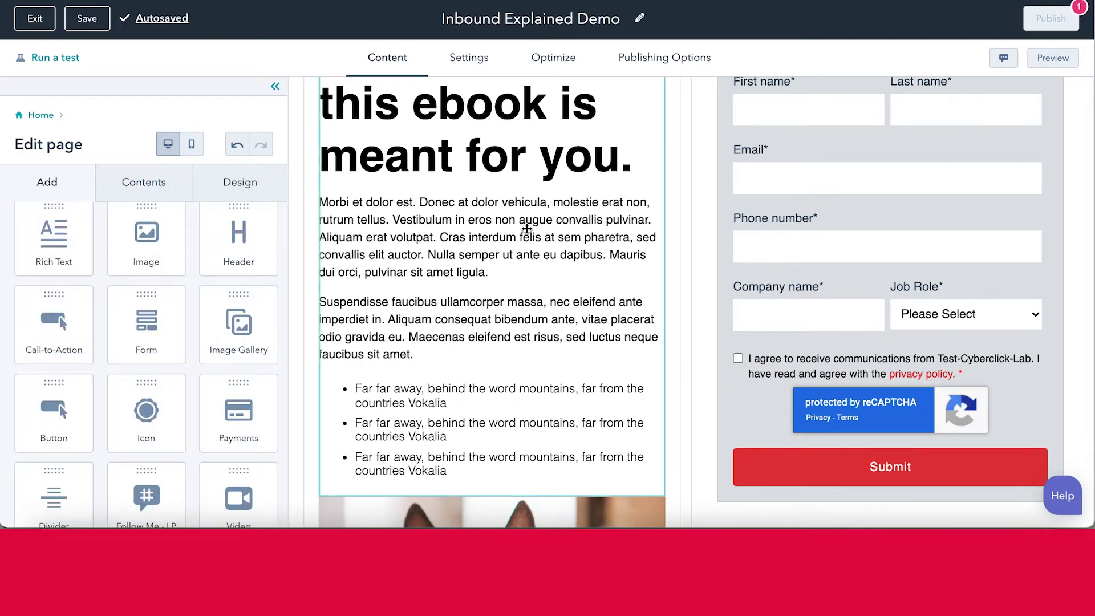
pyautogui.scroll(-1, 526, 228)
pyautogui.scroll(-2, 504, 371)
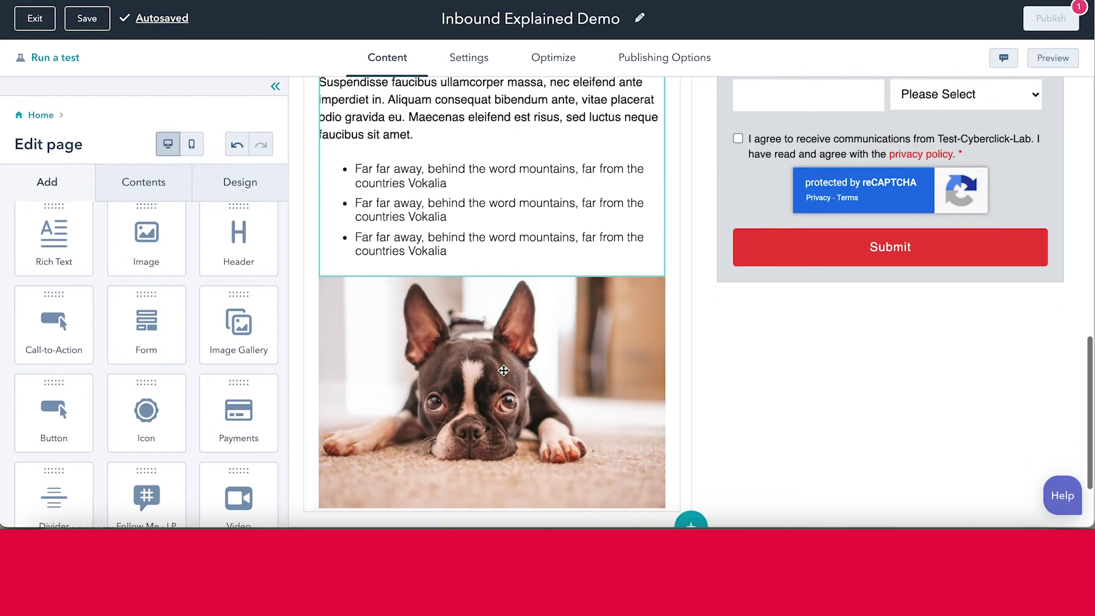
pyautogui.click(504, 371)
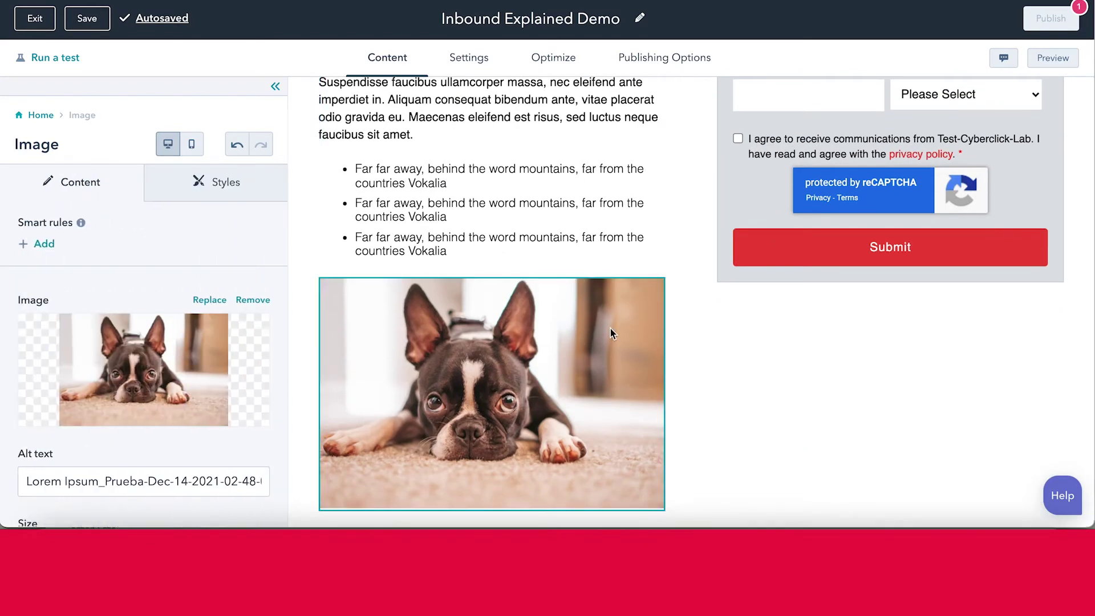
pyautogui.click(690, 331)
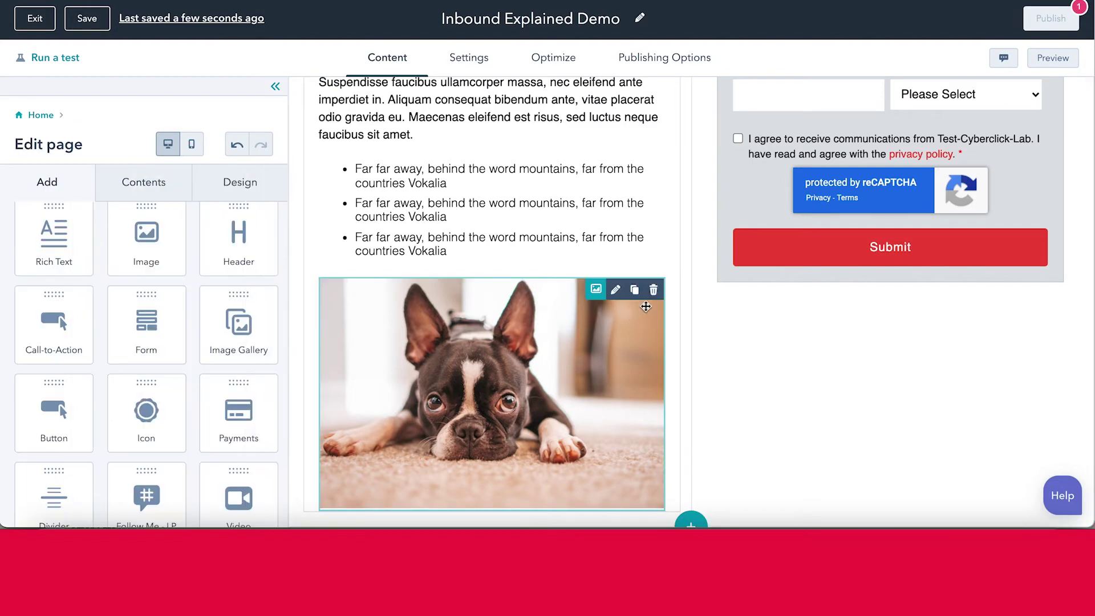
pyautogui.click(654, 289)
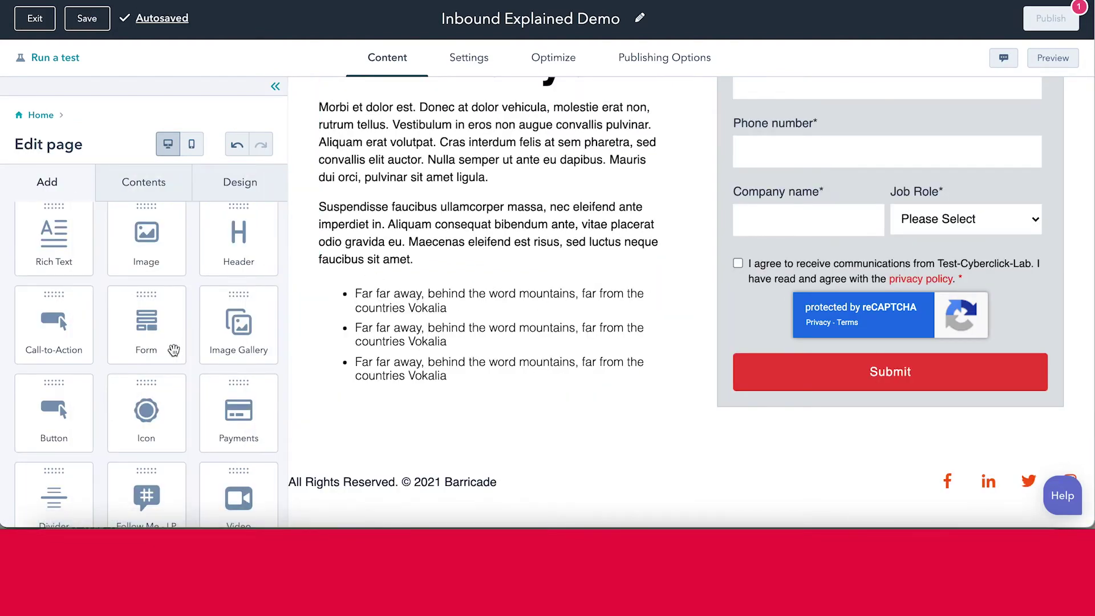
# Add a French bulldog image beside the 'If you work in this industry' headline, then view mobile layout.
pyautogui.moveTo(161, 267); pyautogui.dragTo(680, 360)
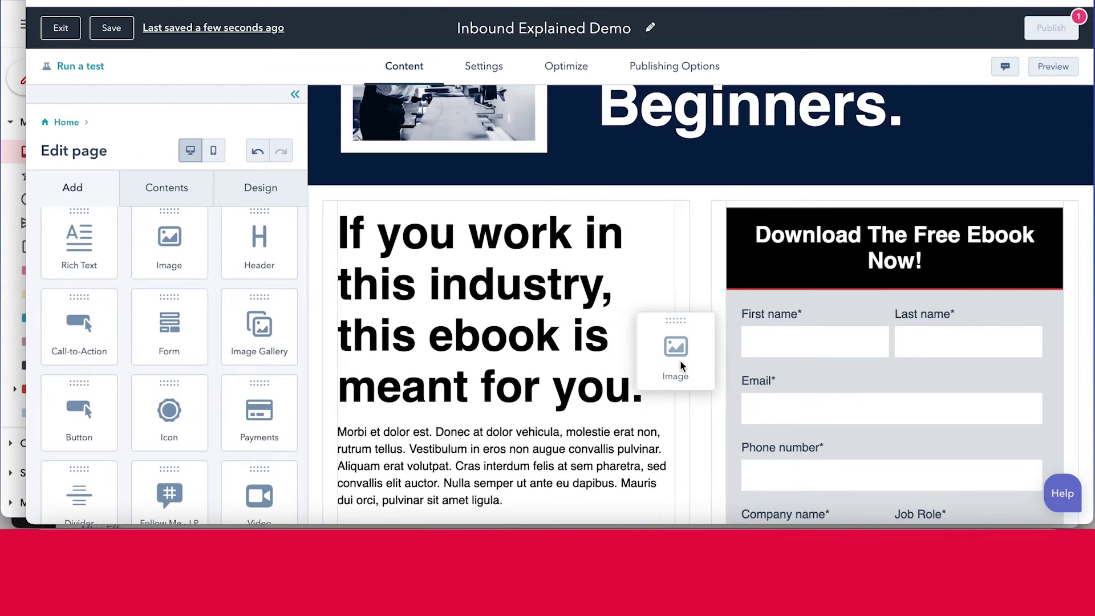
pyautogui.moveTo(679, 360); pyautogui.dragTo(680, 360)
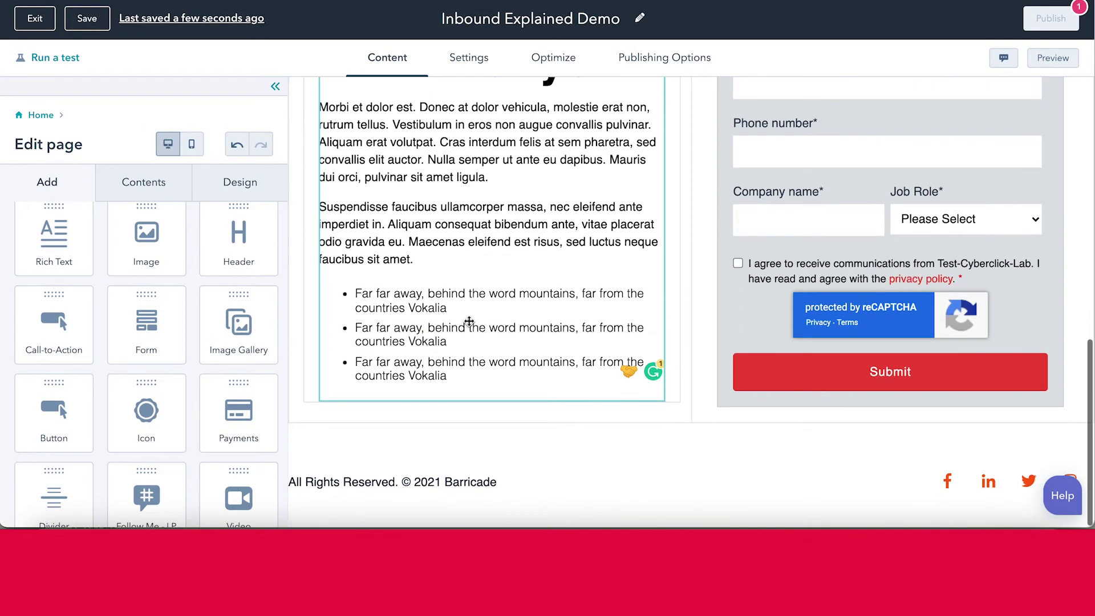
pyautogui.moveTo(163, 257); pyautogui.dragTo(692, 261)
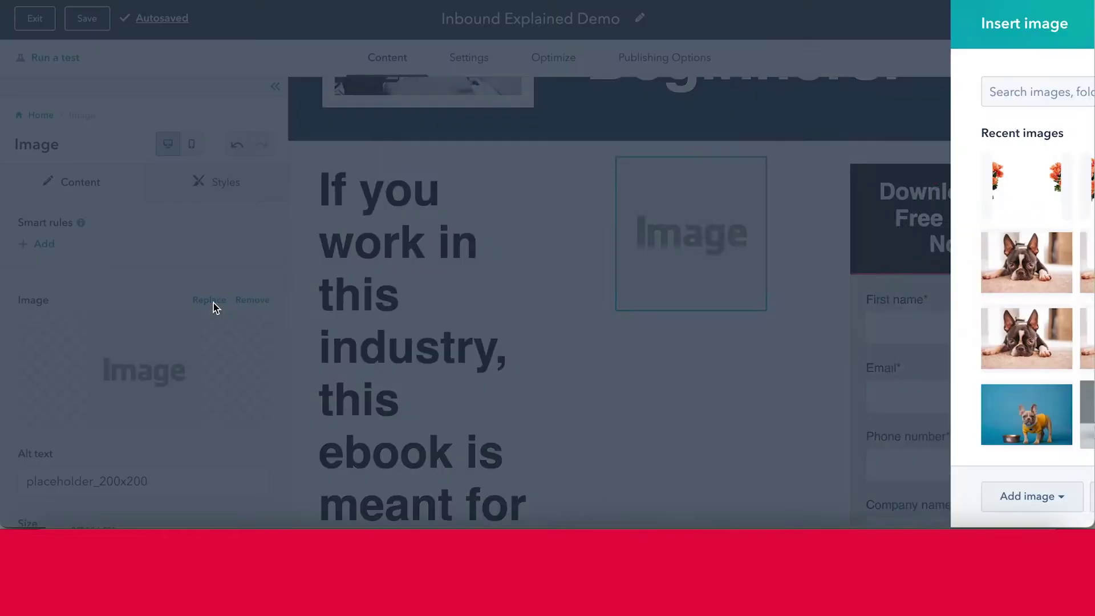
pyautogui.click(211, 302)
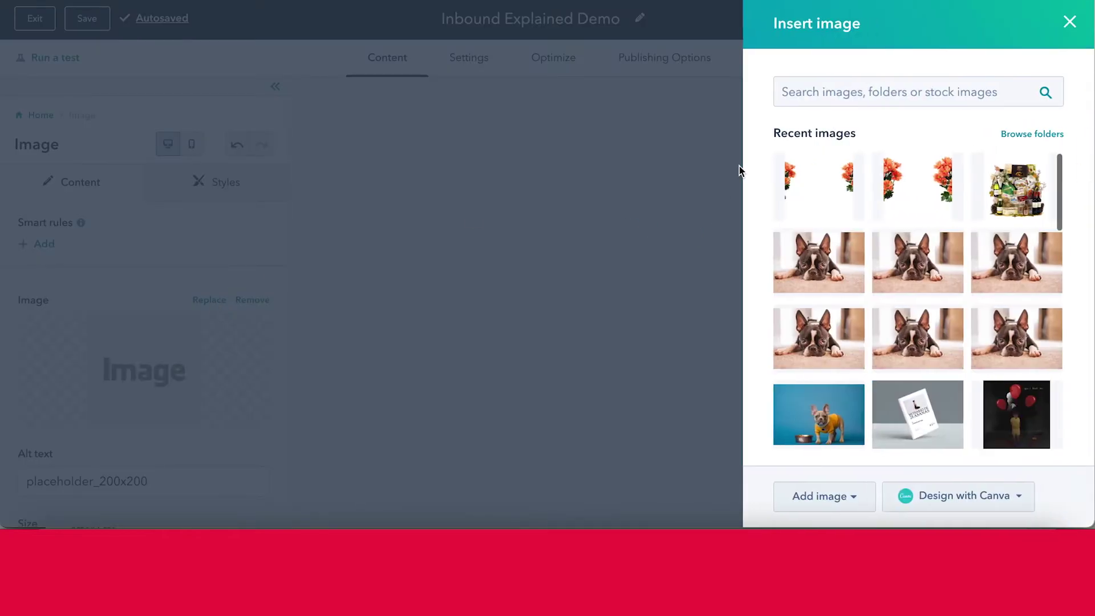
pyautogui.click(816, 260)
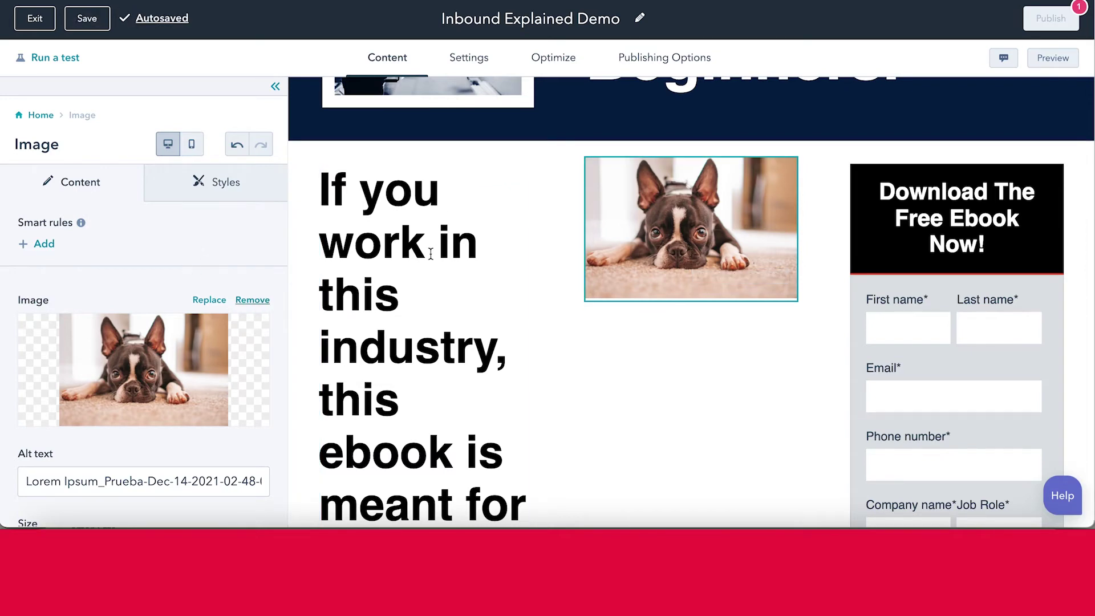
pyautogui.click(710, 341)
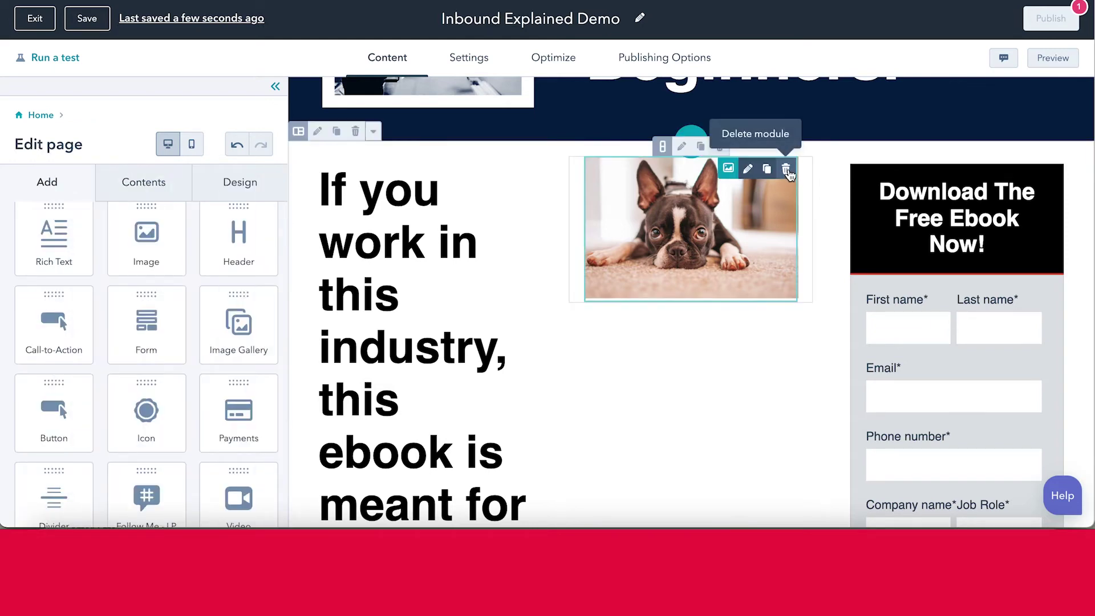
pyautogui.click(192, 145)
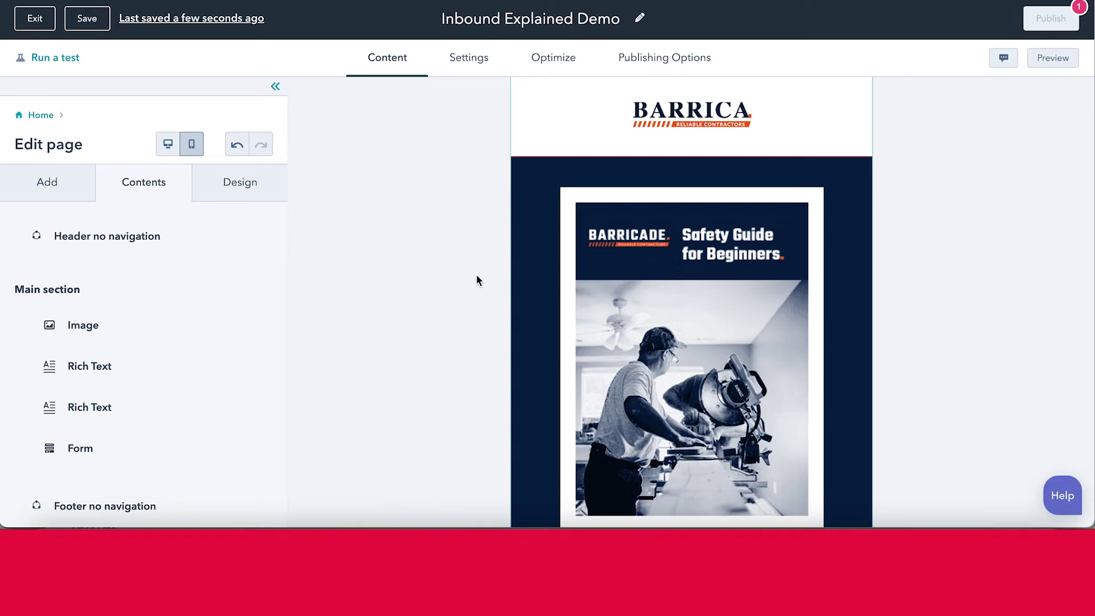
# Scroll through the mobile preview top to bottom, then return to the desktop layout.
pyautogui.scroll(-10, 594, 267)
pyautogui.scroll(-10, 595, 267)
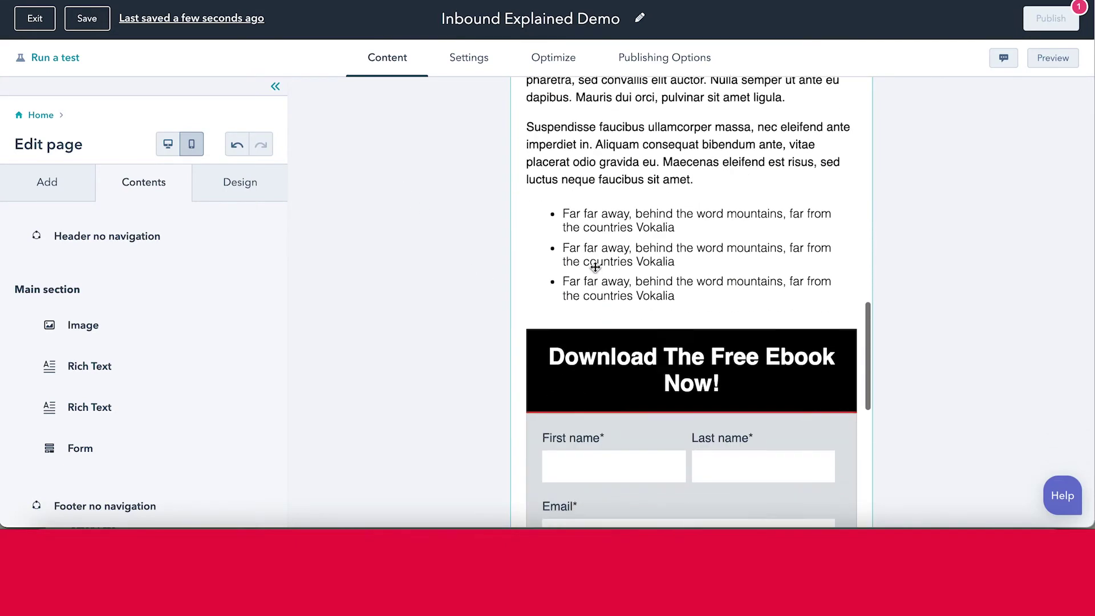
pyautogui.scroll(-3, 594, 267)
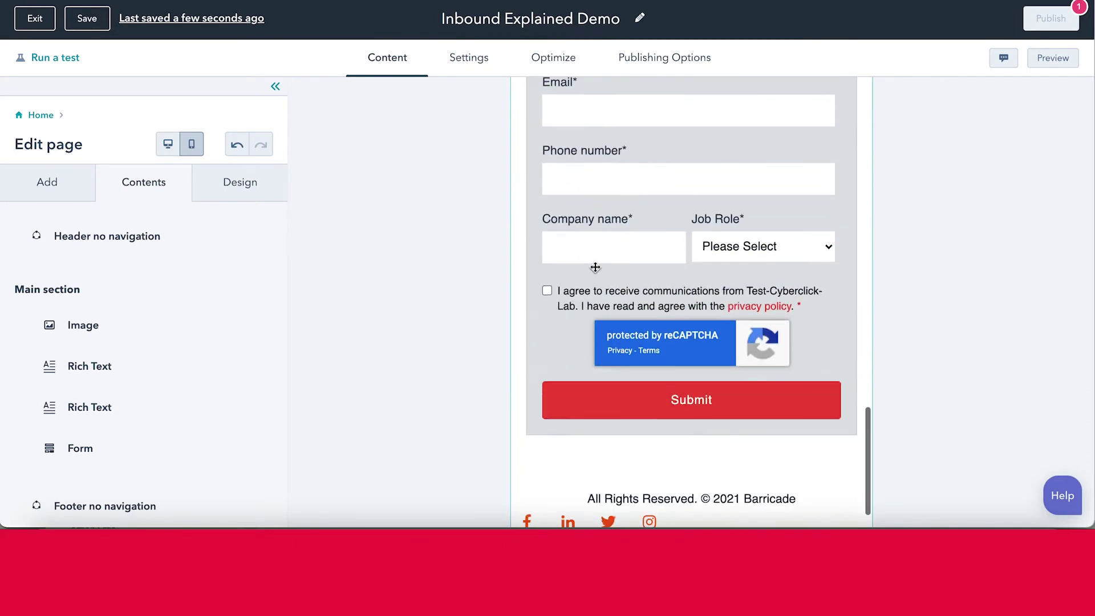
pyautogui.scroll(12, 595, 267)
pyautogui.scroll(5, 594, 267)
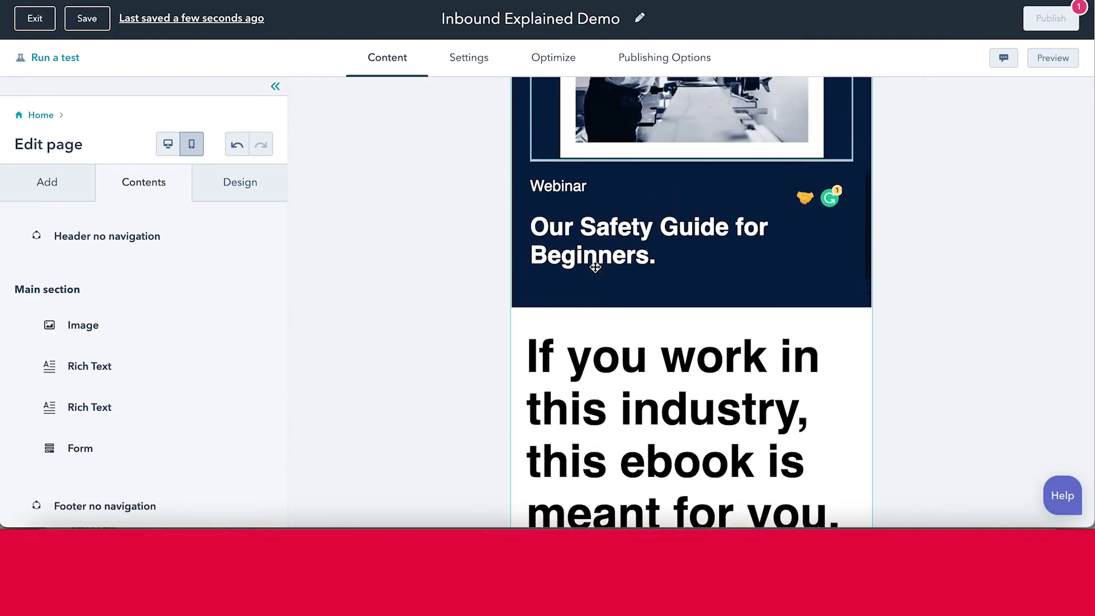
pyautogui.click(167, 147)
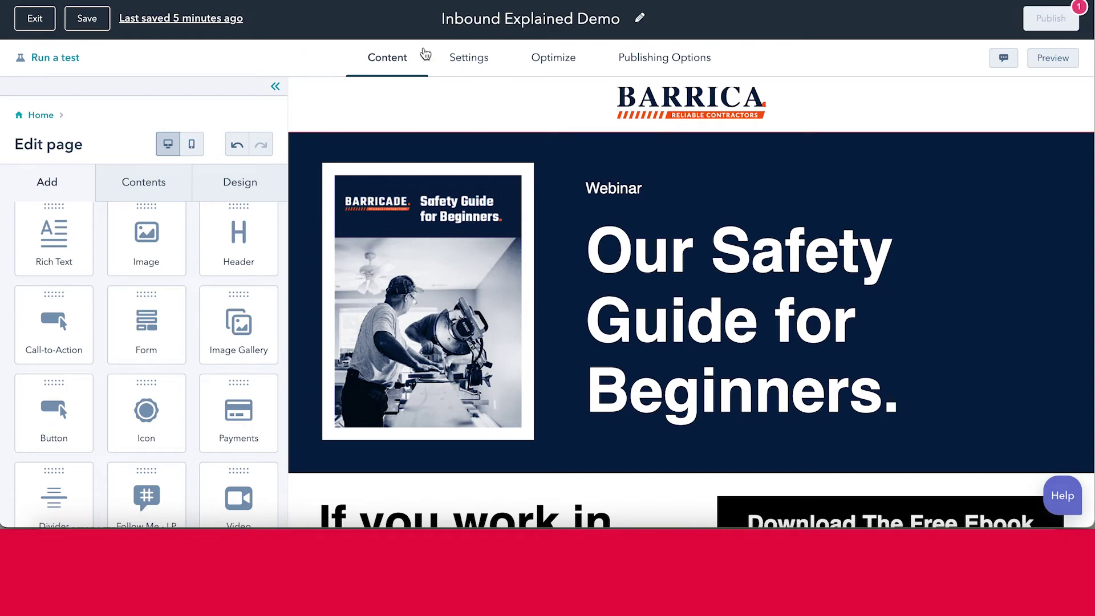
# Set the page title to 'Free Ebook Download', auto-filling the slug free-ebook-download.
pyautogui.click(469, 59)
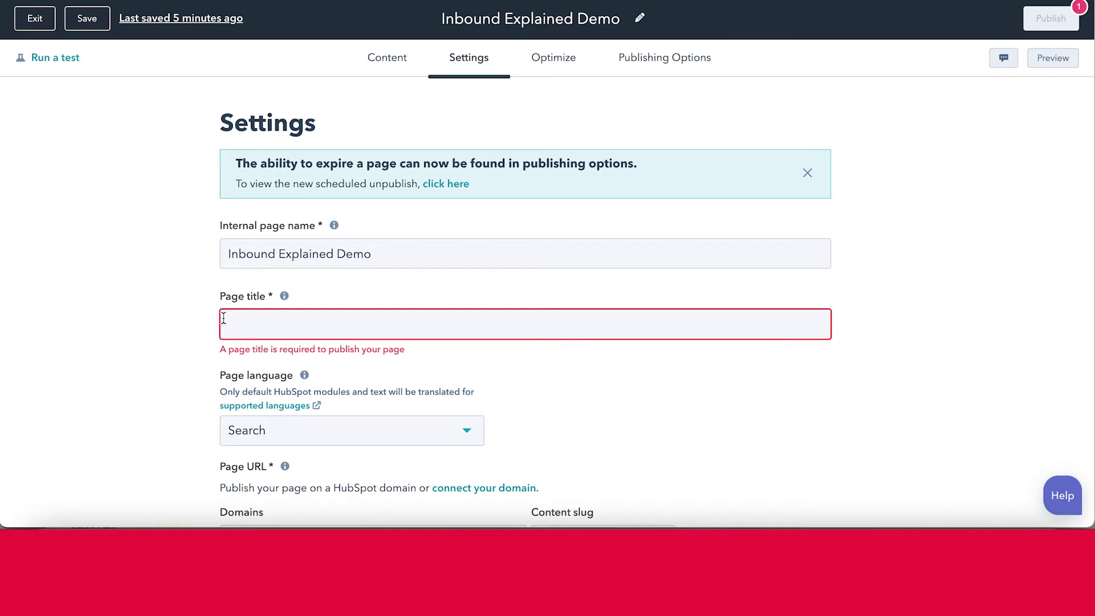
pyautogui.scroll(-2, 194, 321)
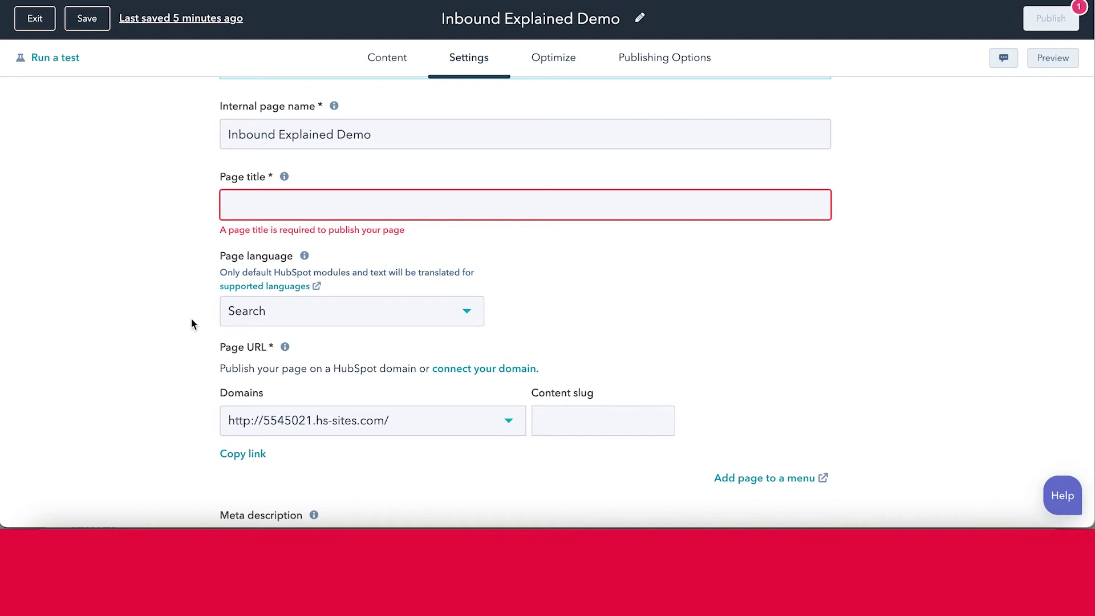
pyautogui.click(257, 206)
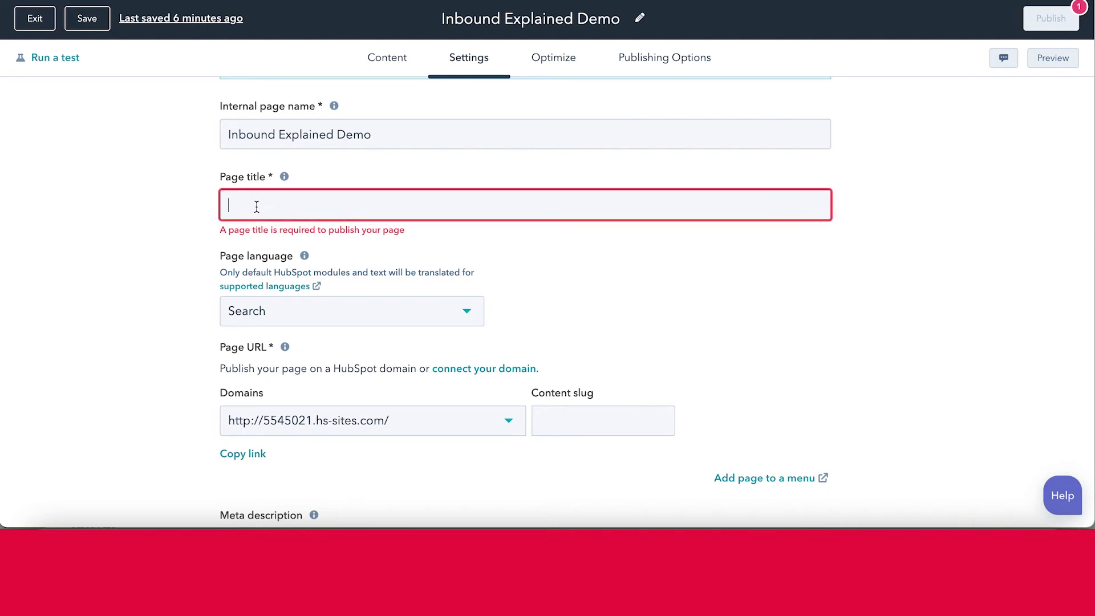
pyautogui.write('Free Ebook Download')
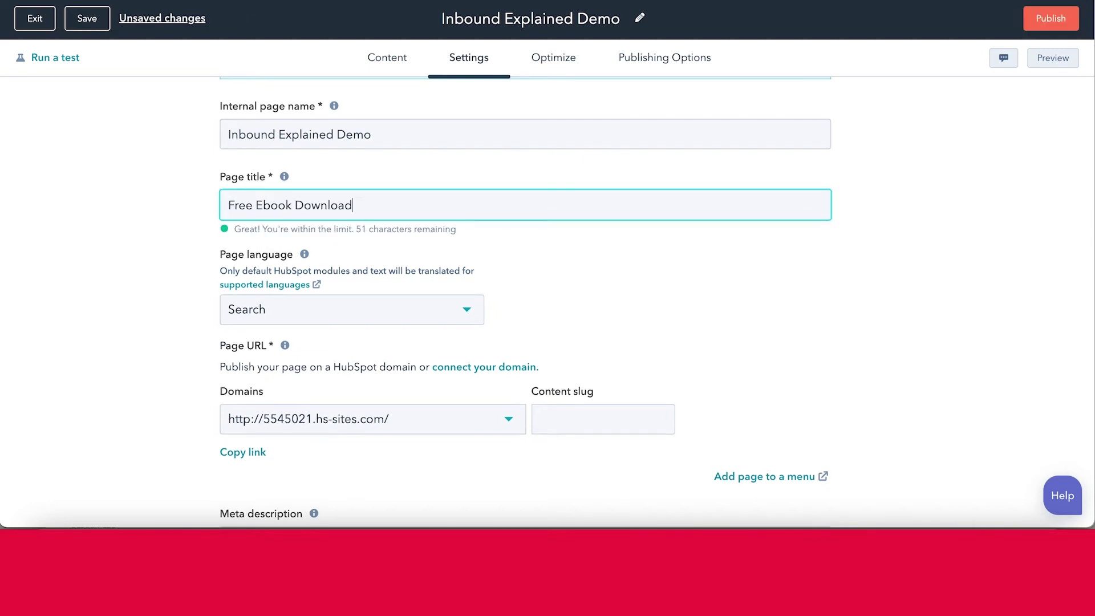
pyautogui.click(114, 251)
pyautogui.scroll(-2, 114, 251)
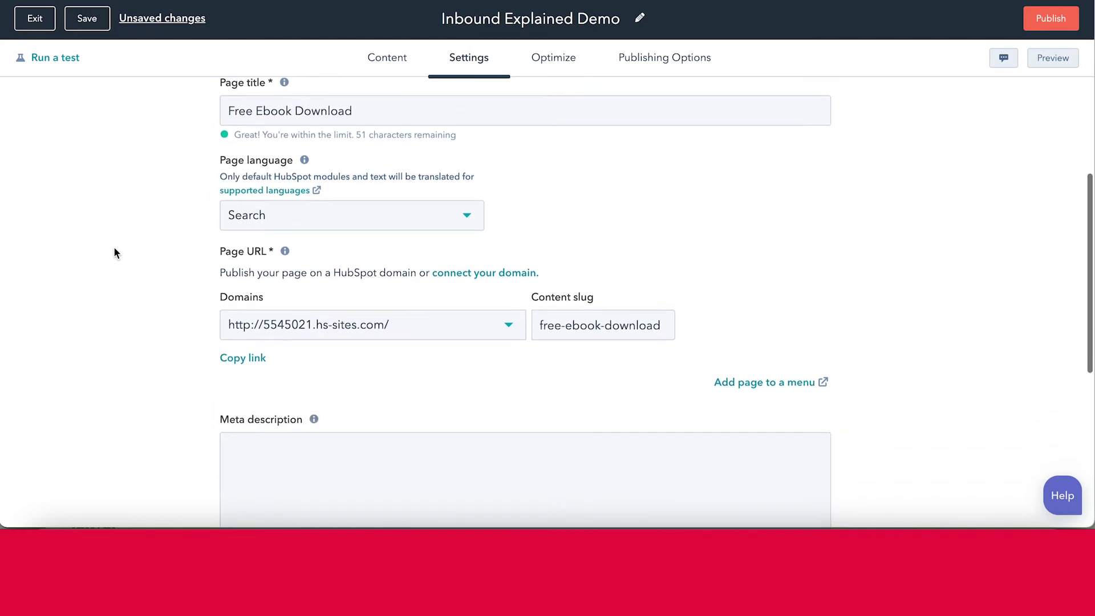
pyautogui.scroll(-2, 149, 231)
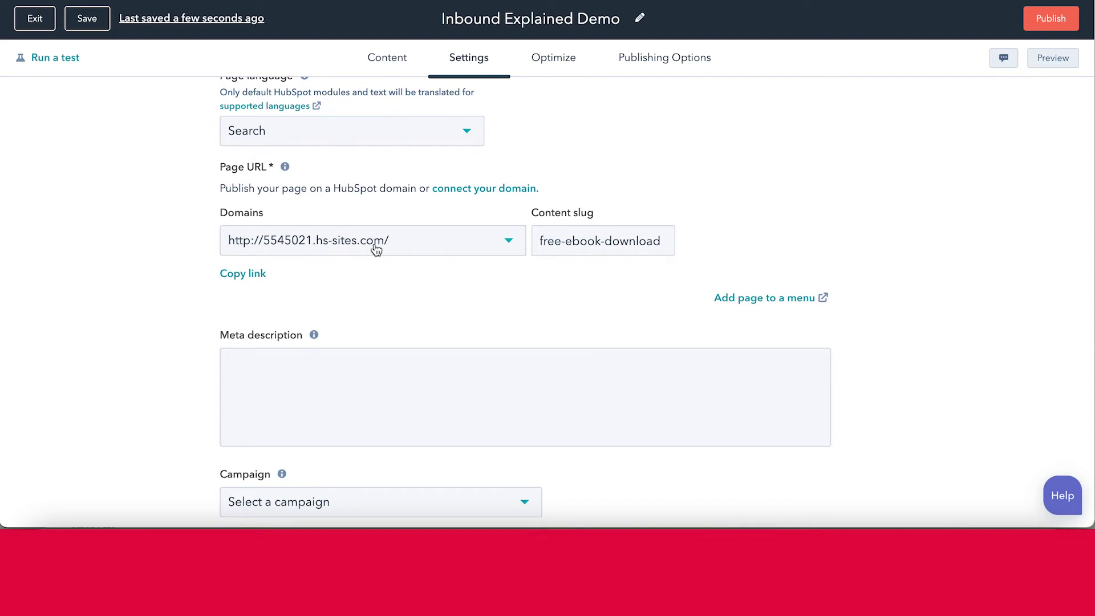
# Change the content slug to free-ebook-download-2022.
pyautogui.click(615, 240)
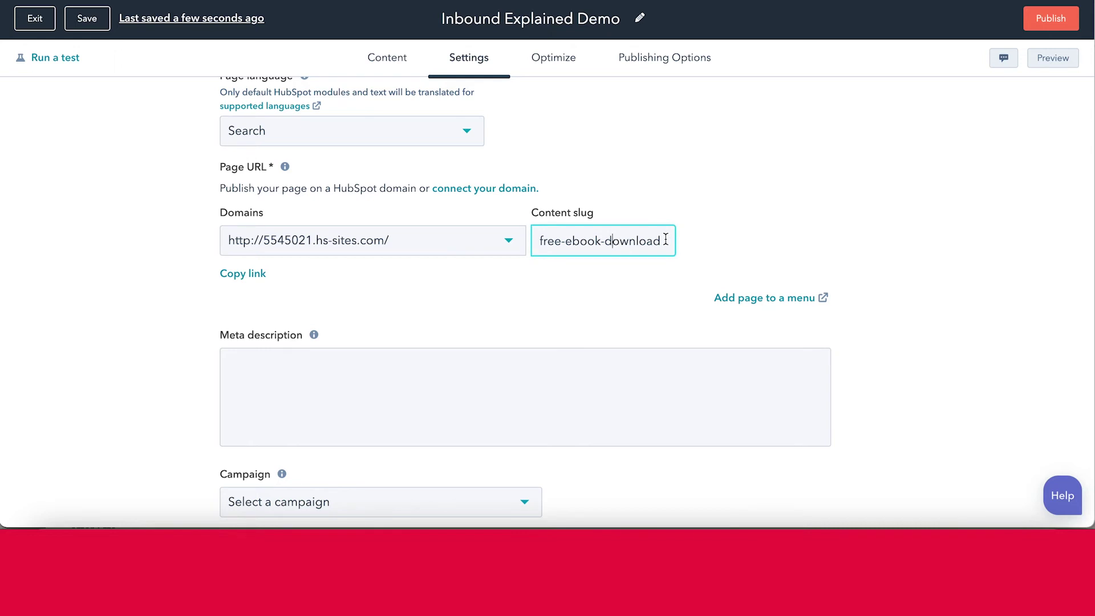
pyautogui.scroll(4, 665, 239)
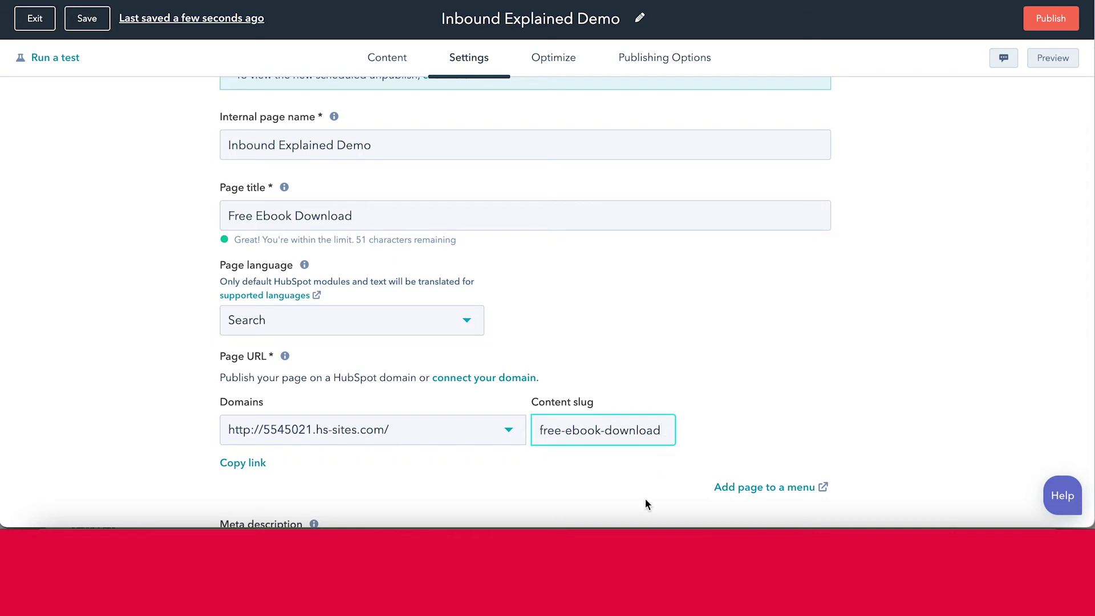
pyautogui.write('-22')
pyautogui.press('BackSpace')
pyautogui.write('022')
pyautogui.click(741, 342)
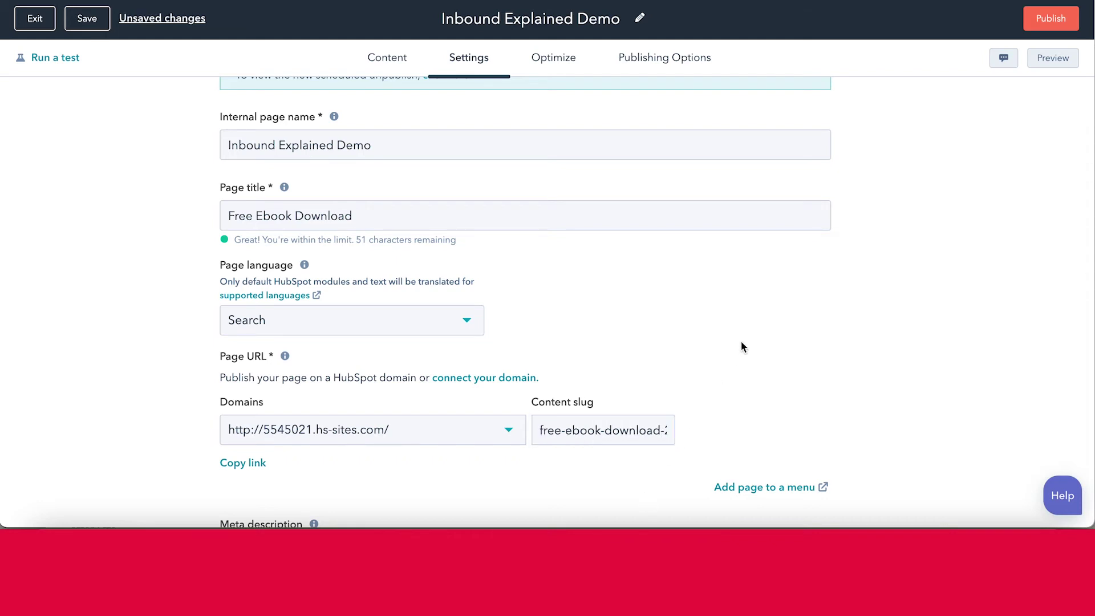
# Enter the meta description 'Download our free HubSpot ebook!'.
pyautogui.scroll(-5, 336, 290)
pyautogui.click(334, 288)
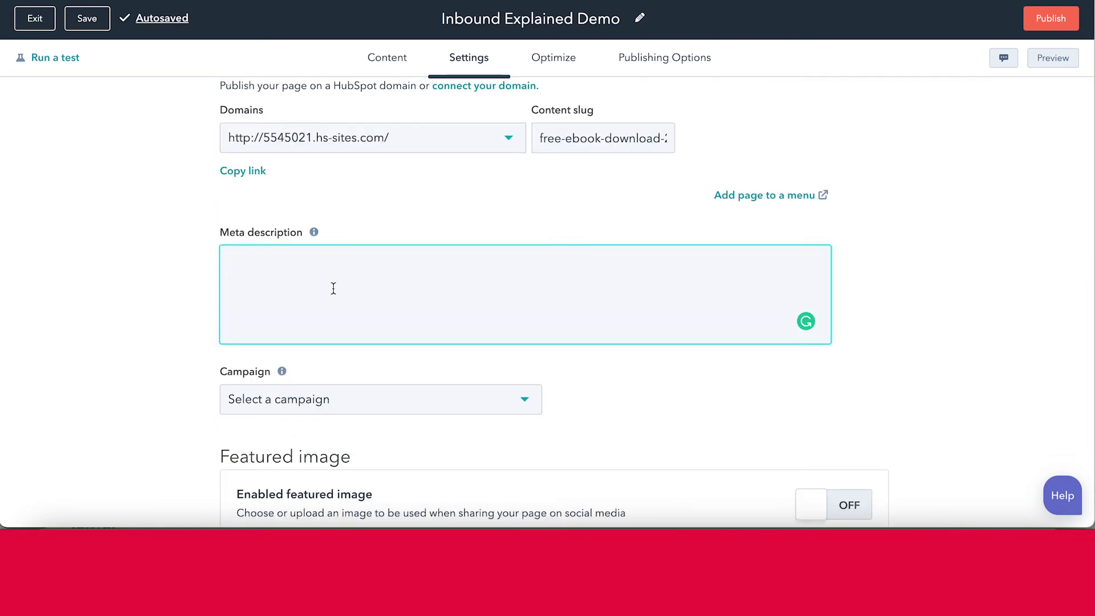
pyautogui.write('Download ')
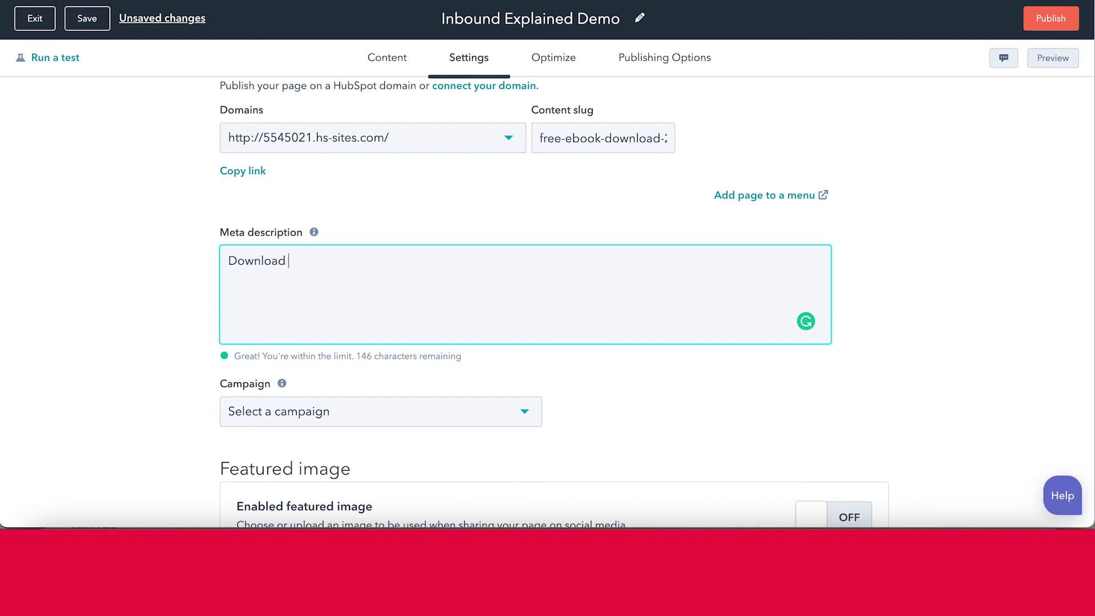
pyautogui.write('our free HubSpot ebook!')
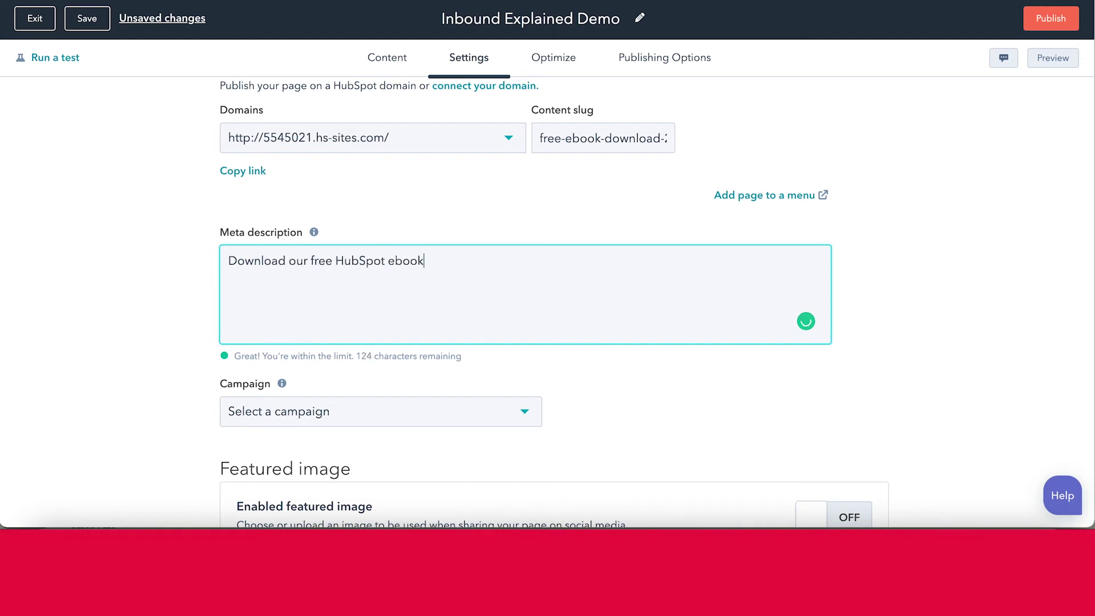
pyautogui.click(77, 276)
pyautogui.scroll(-3, 77, 276)
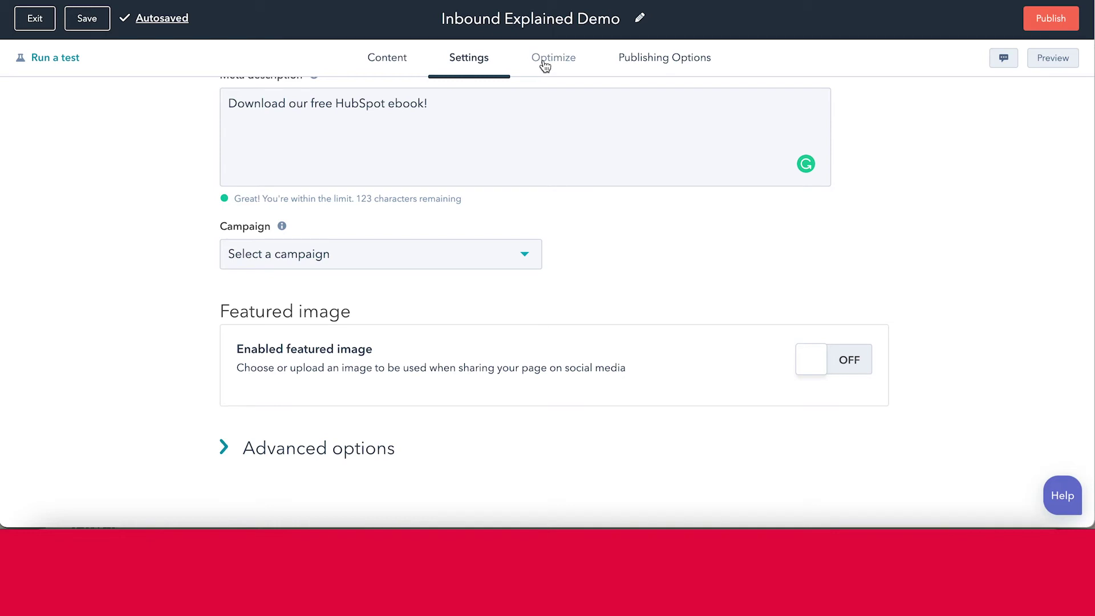
# Check the SEO Optimize view, then delete the page's meta description in Settings.
pyautogui.click(568, 62)
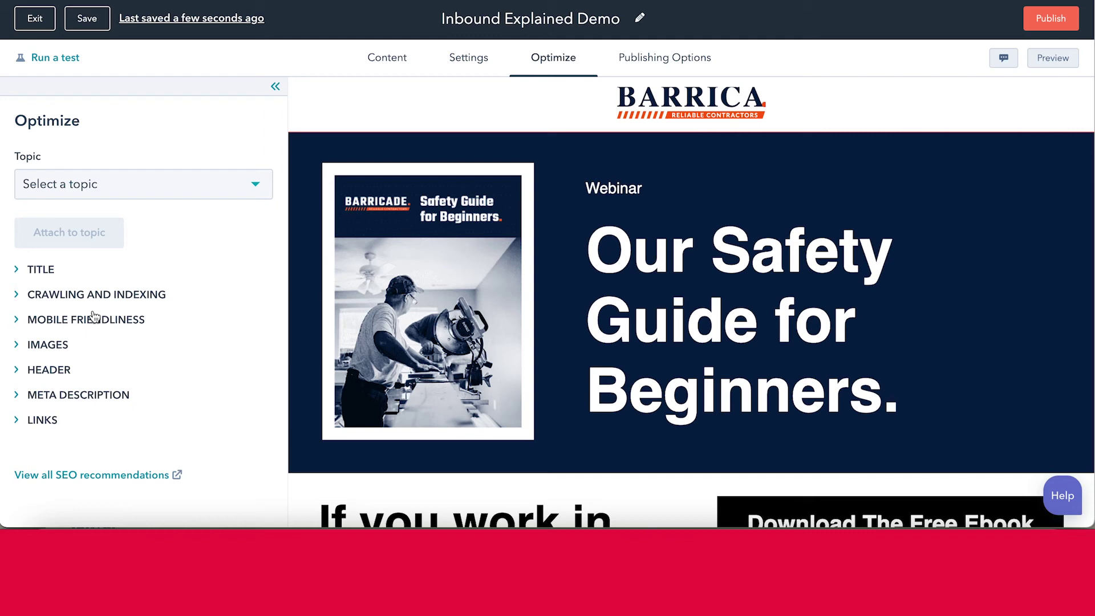
pyautogui.click(471, 60)
pyautogui.scroll(-5, 343, 312)
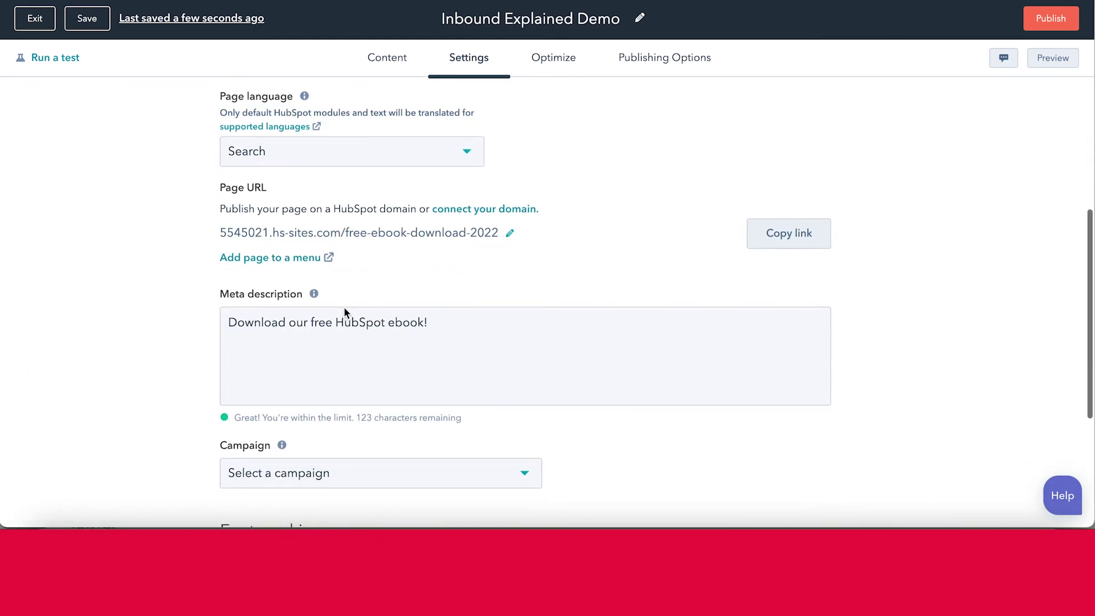
pyautogui.click(415, 301)
pyautogui.click(290, 273)
pyautogui.tripleClick(290, 273)
pyautogui.press('BackSpace')
pyautogui.click(178, 245)
# Delete the page title so the field is empty and flagged as required.
pyautogui.scroll(5, 186, 247)
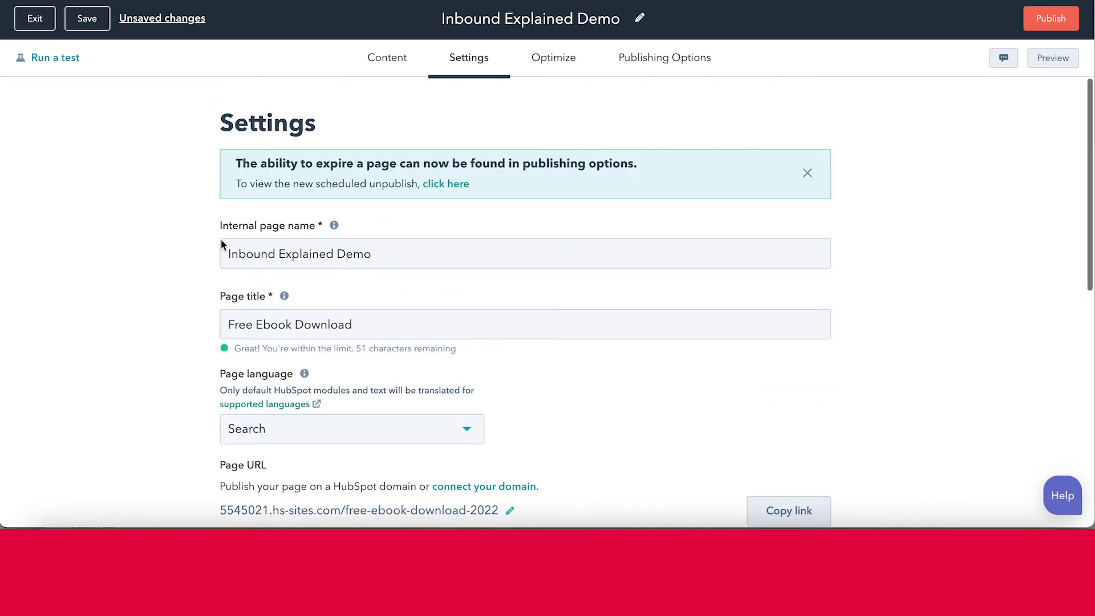
pyautogui.click(357, 324)
pyautogui.tripleClick(356, 324)
pyautogui.press('BackSpace')
pyautogui.click(130, 281)
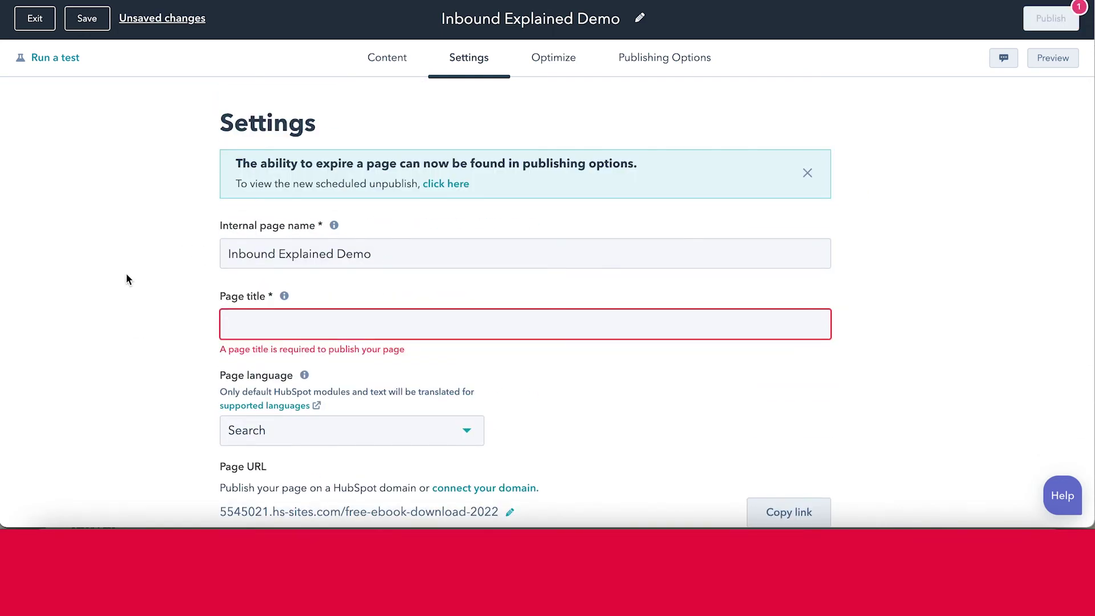
# Review the meta description recommendations in the SEO Optimize view.
pyautogui.click(553, 61)
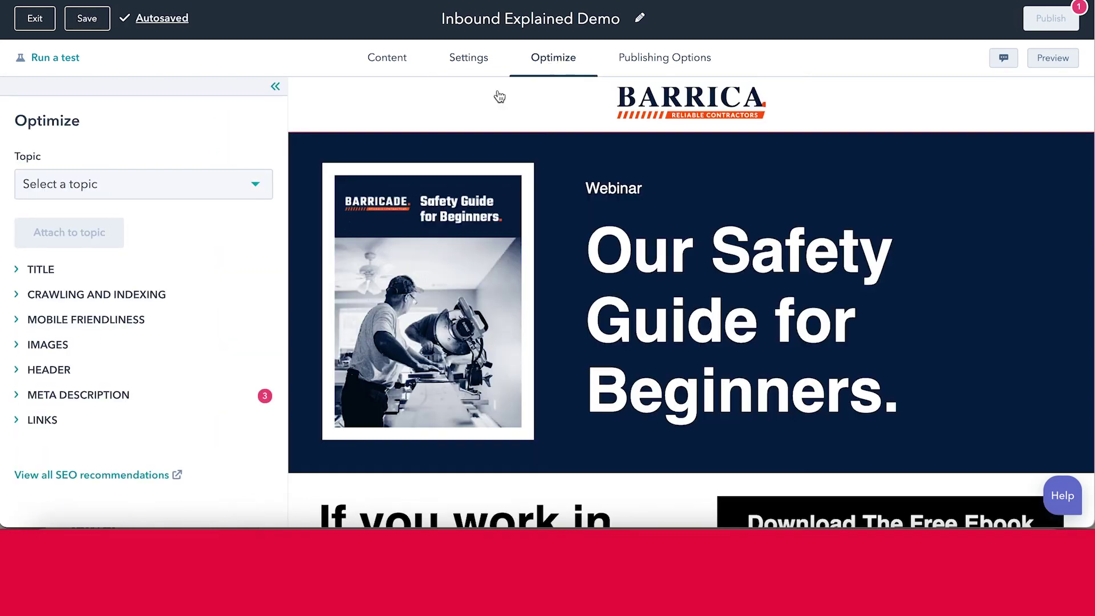
pyautogui.scroll(-1, 110, 380)
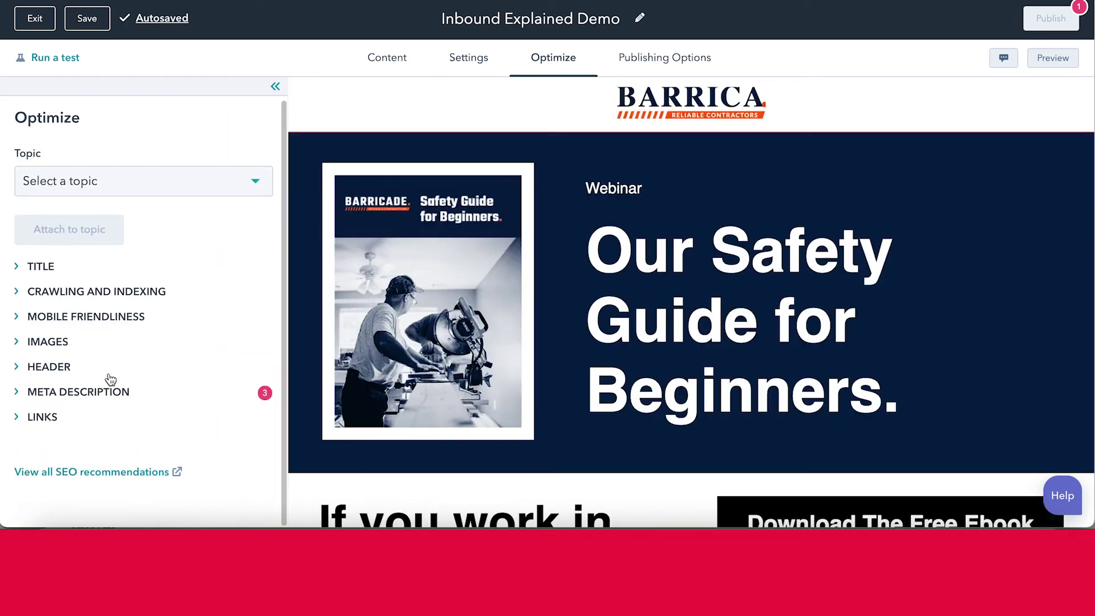
pyautogui.click(27, 393)
pyautogui.scroll(-3, 23, 399)
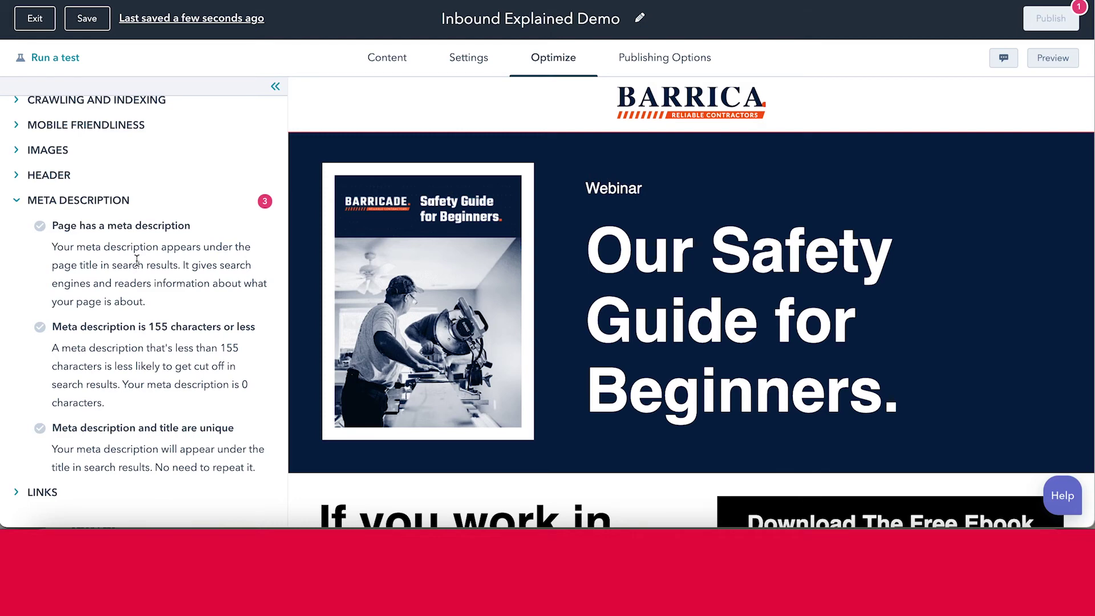
# Set the page title to 'Inbound Explained Ebook' and confirm the meta description checks pass.
pyautogui.click(470, 63)
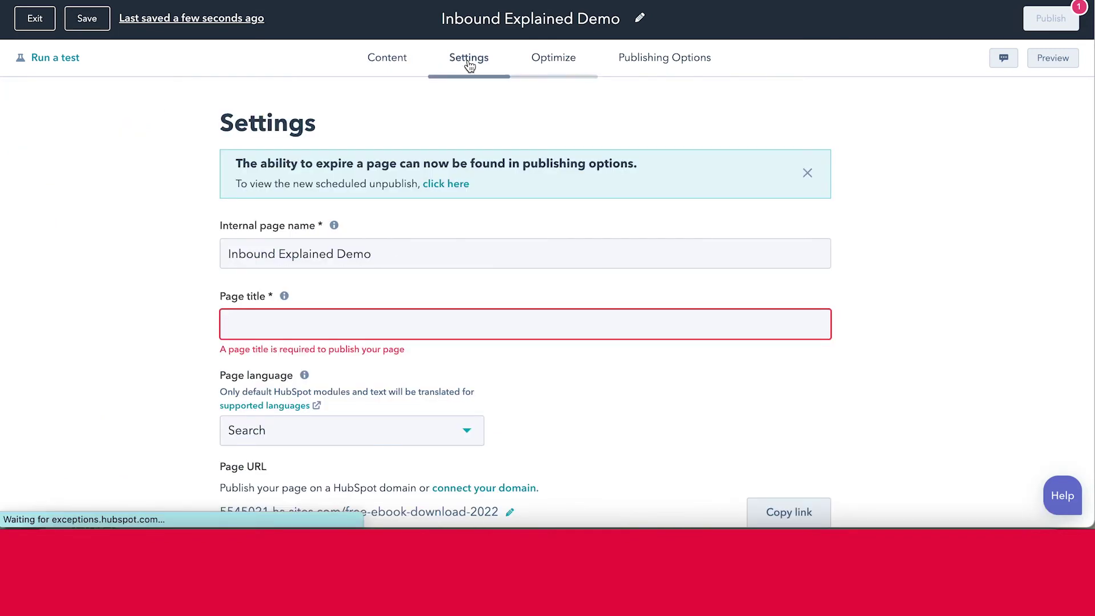
pyautogui.click(278, 320)
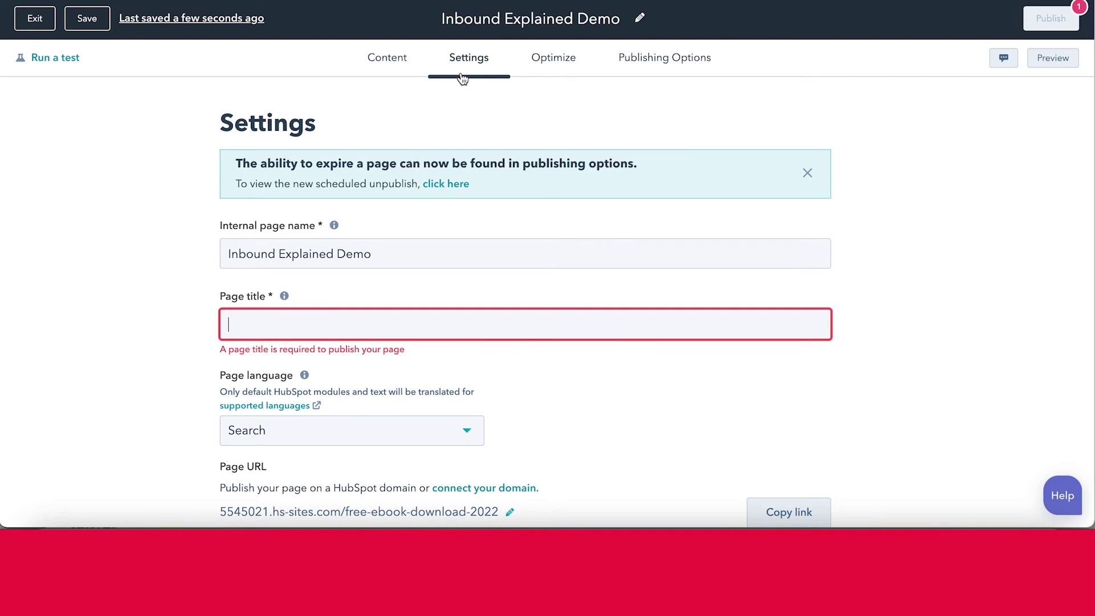
pyautogui.write('Inbound Explained Ebook')
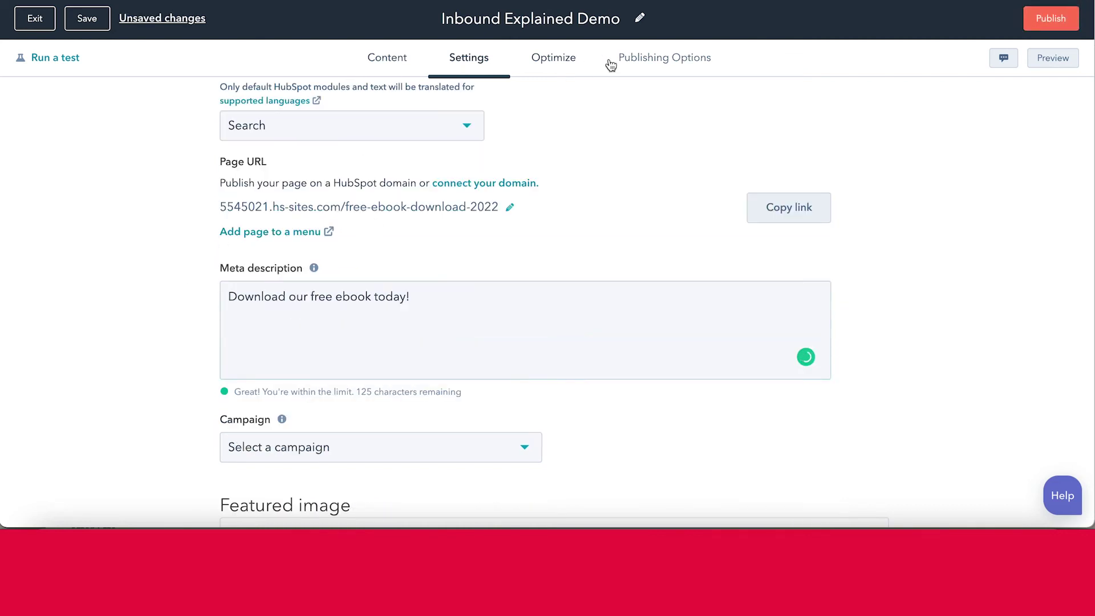
pyautogui.click(562, 62)
pyautogui.scroll(-3, 166, 331)
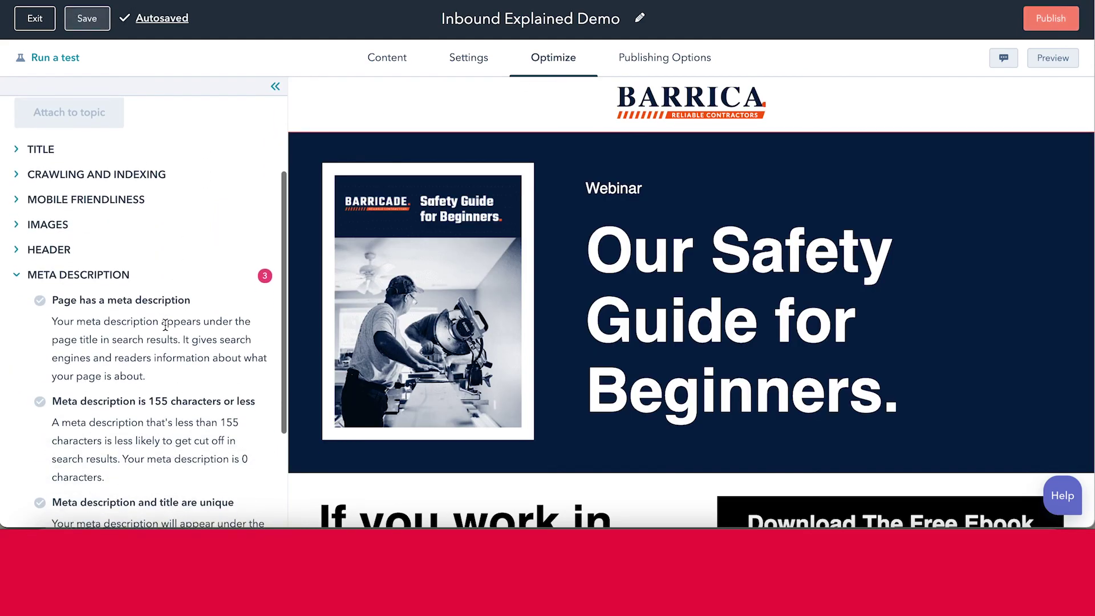
pyautogui.click(25, 264)
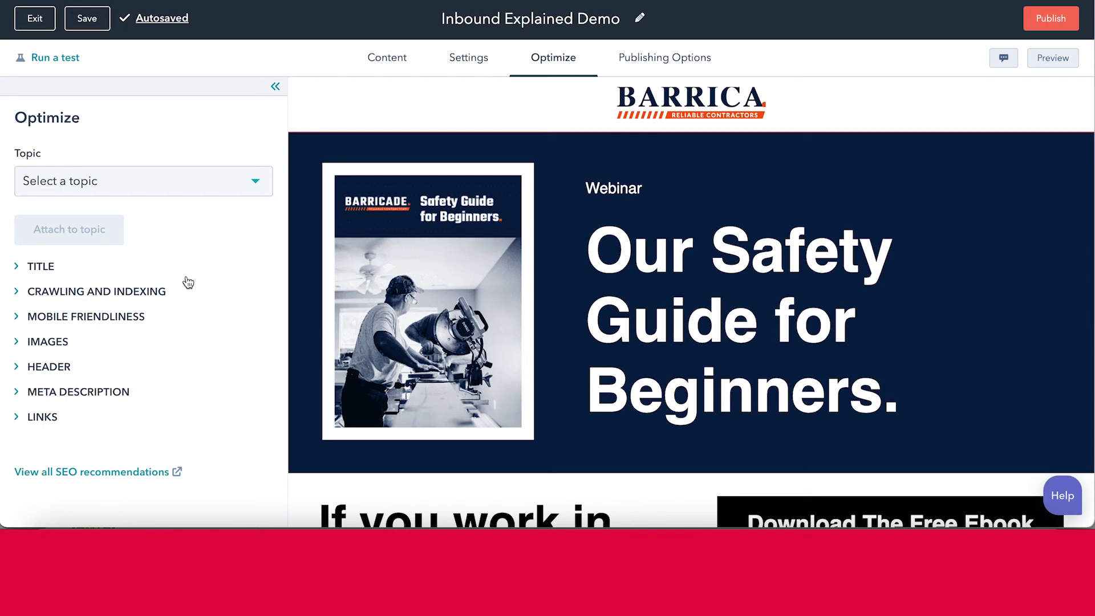
# Set the page to publish now with no scheduled unpublish date, then start publishing.
pyautogui.click(649, 67)
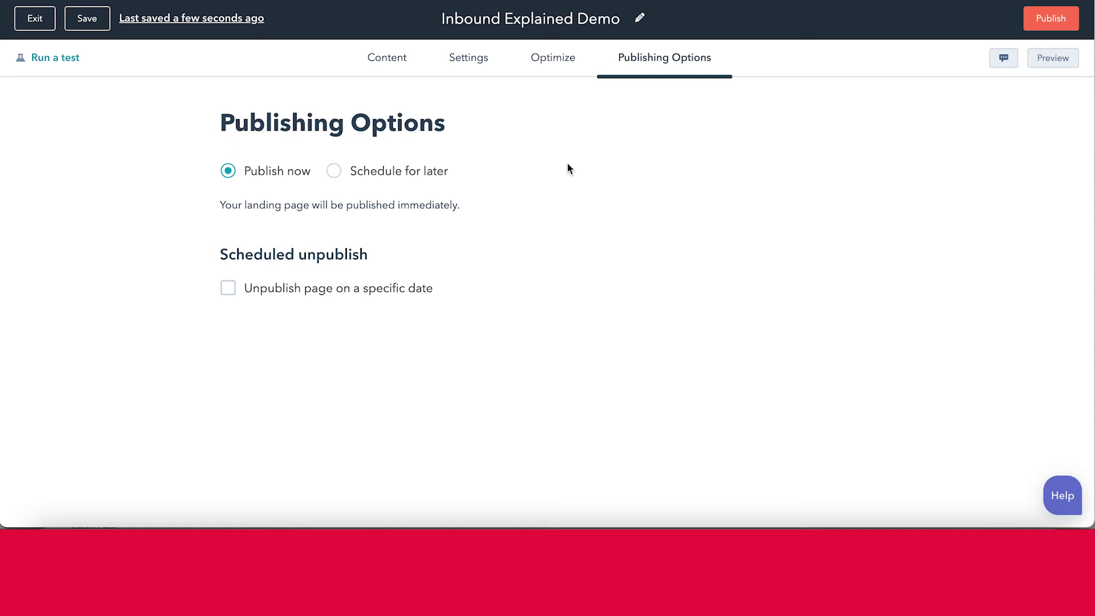
pyautogui.click(338, 172)
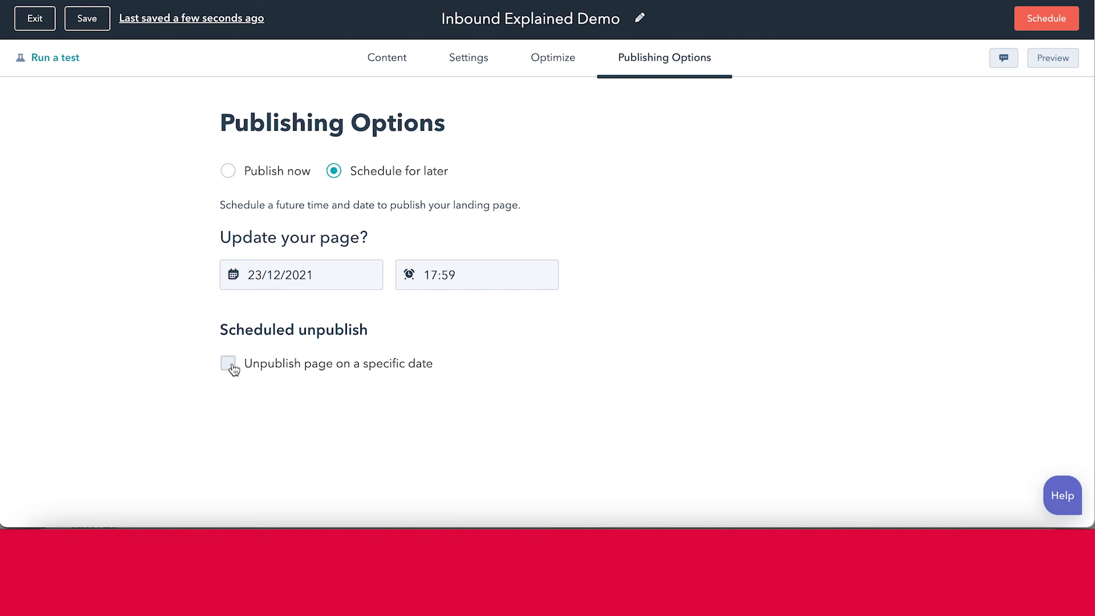
pyautogui.click(232, 368)
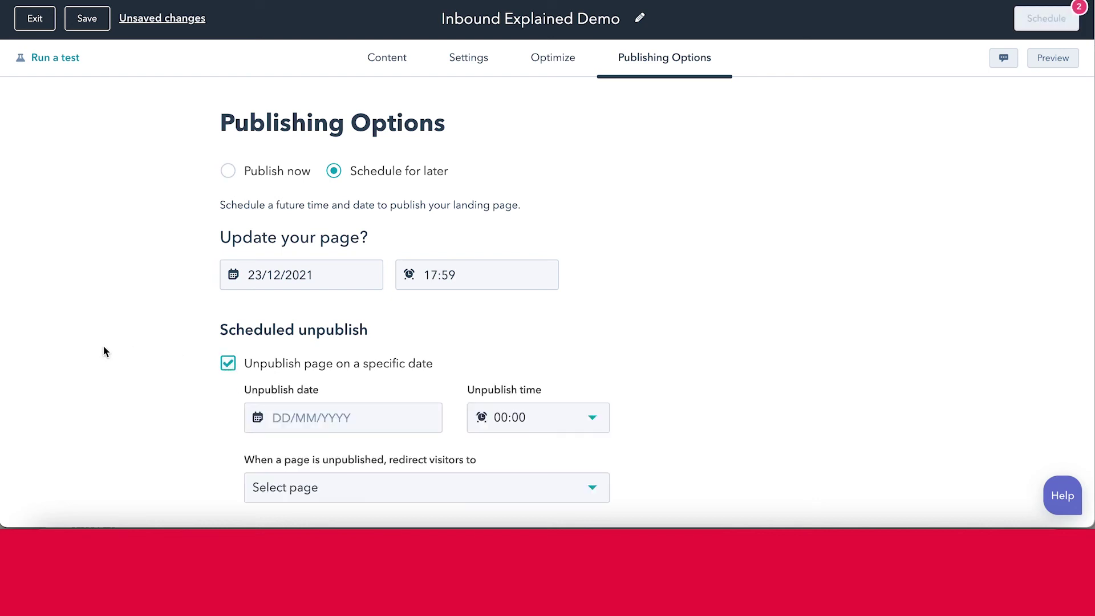
pyautogui.click(227, 369)
pyautogui.click(228, 171)
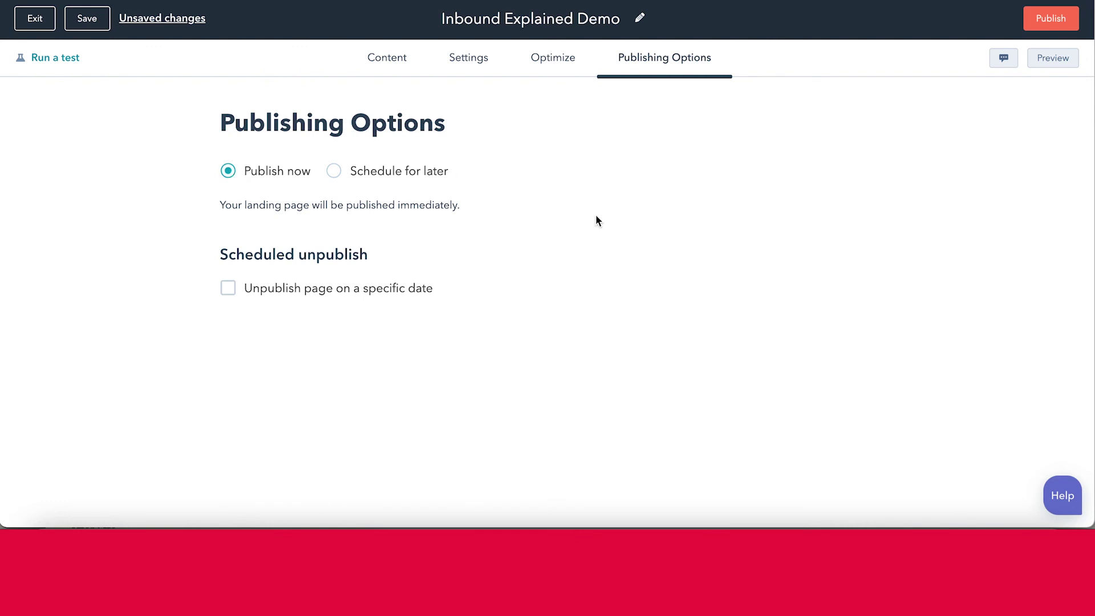
pyautogui.click(1035, 22)
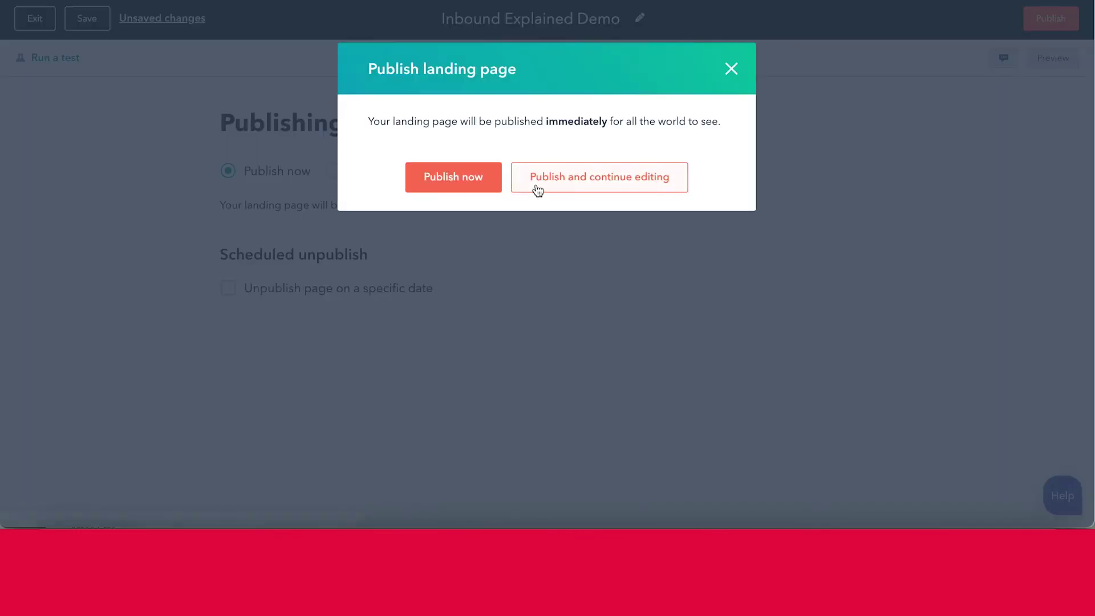
# Publish the page now and review the live page at free-ebook-download-2022.
pyautogui.click(477, 187)
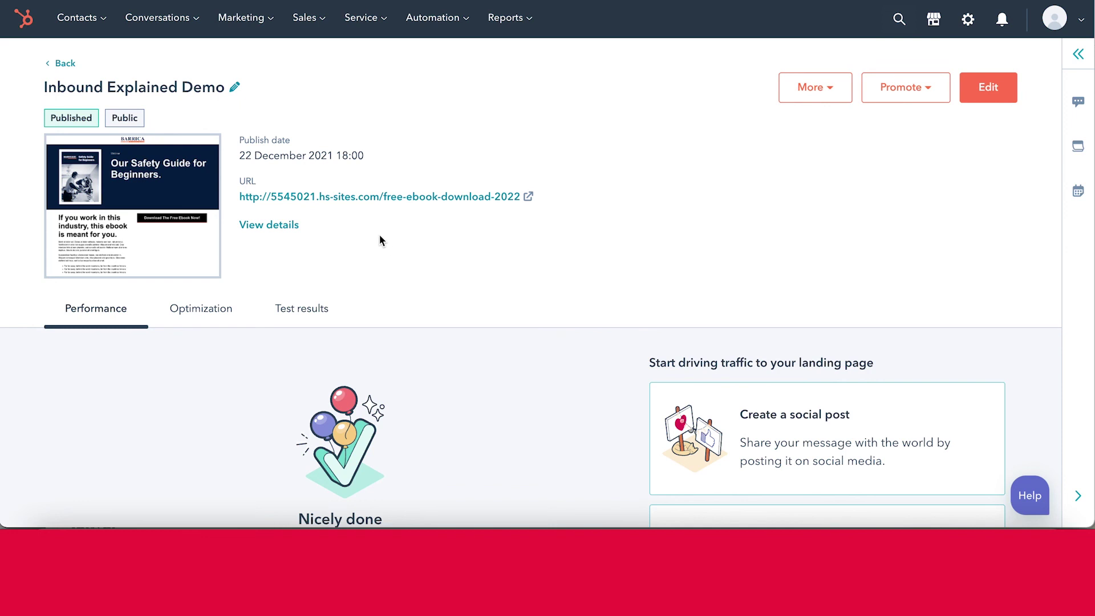
pyautogui.click(351, 199)
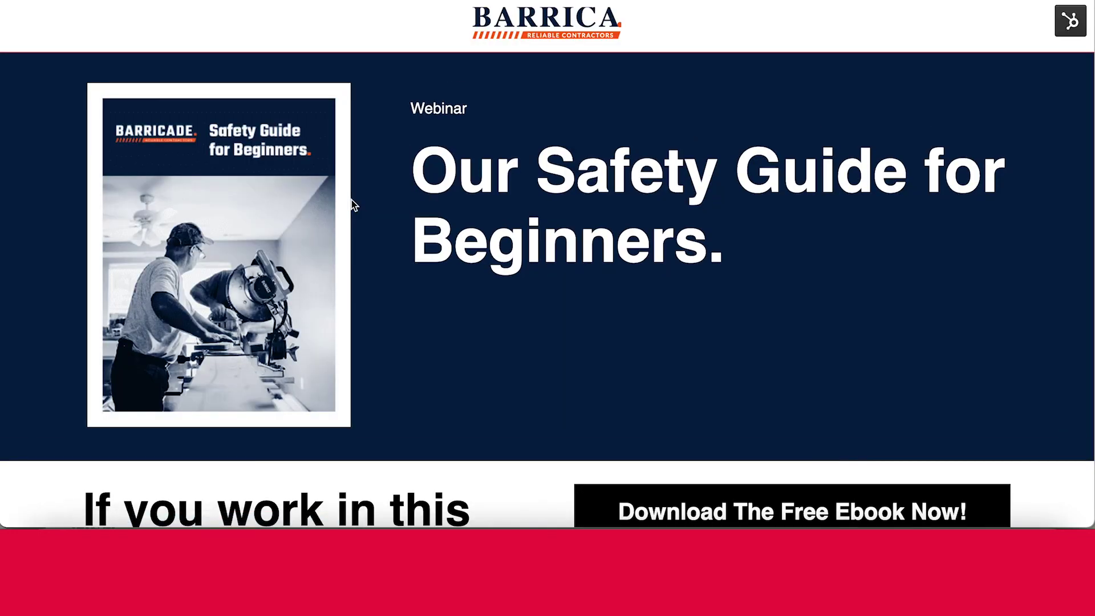
pyautogui.scroll(-4, 351, 205)
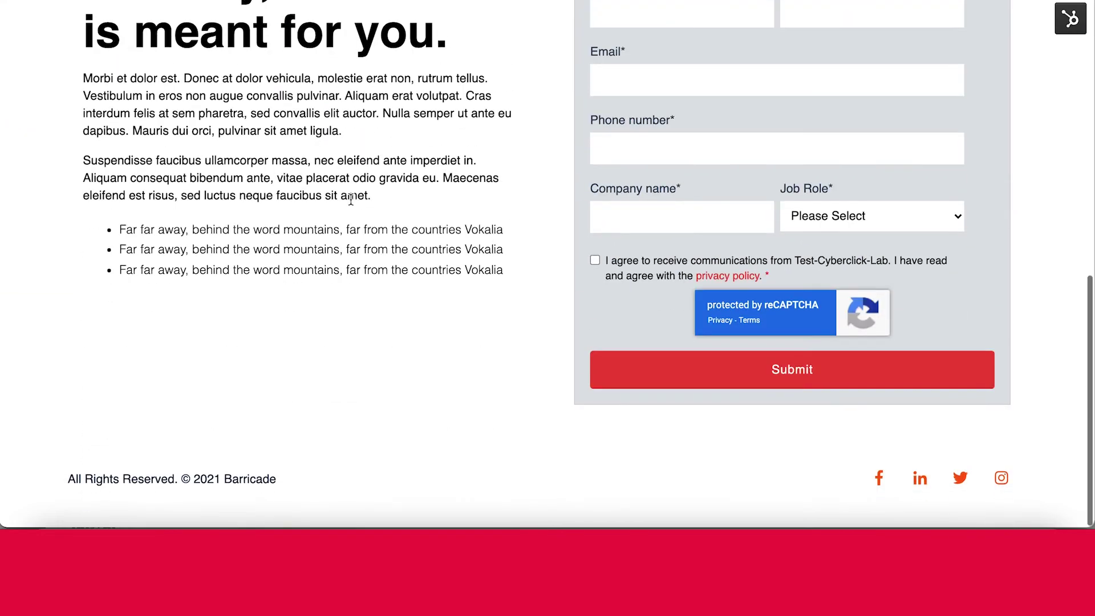
pyautogui.scroll(10, 352, 199)
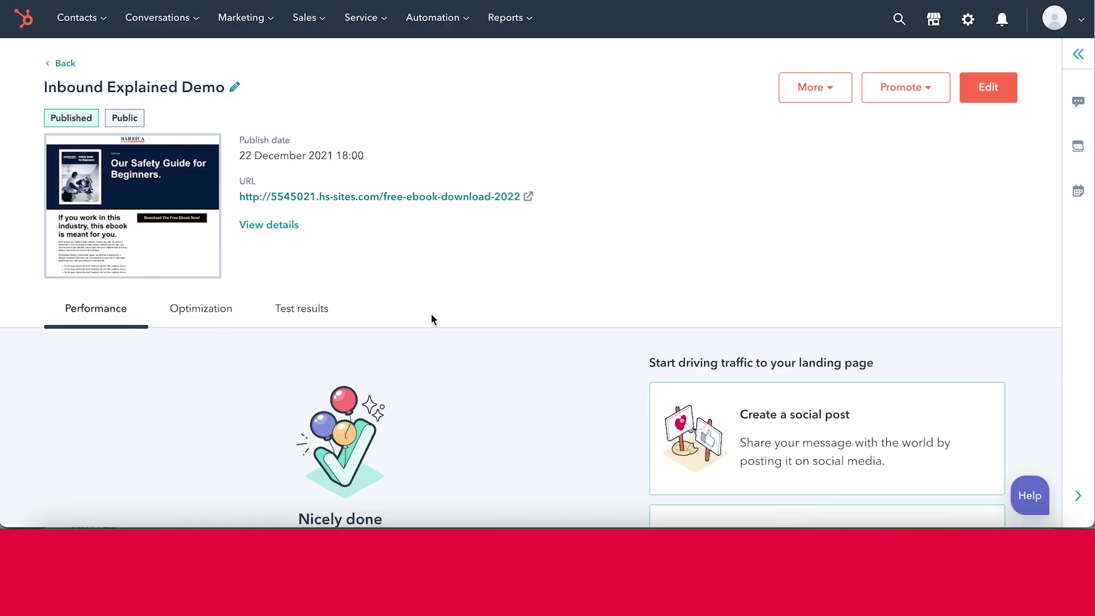
pyautogui.scroll(-3, 427, 314)
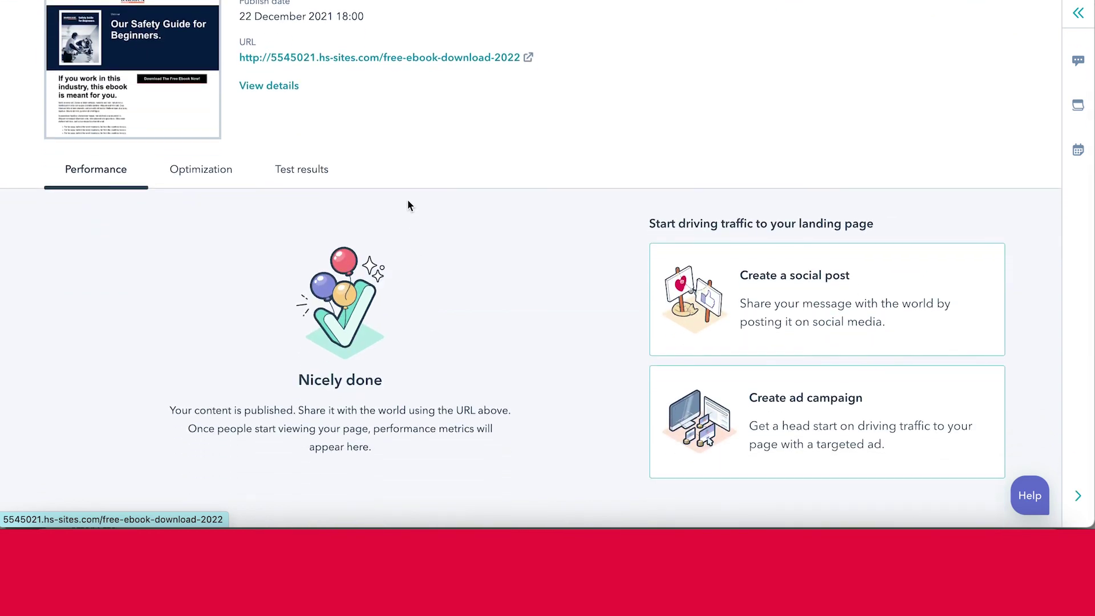
pyautogui.scroll(-1, 407, 199)
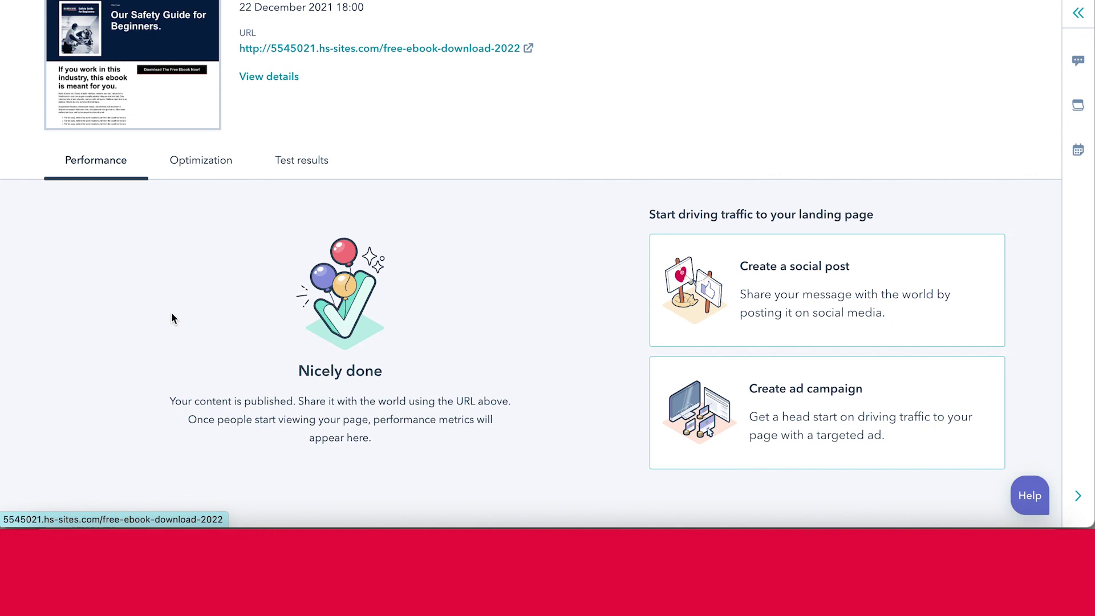
pyautogui.scroll(3, 173, 318)
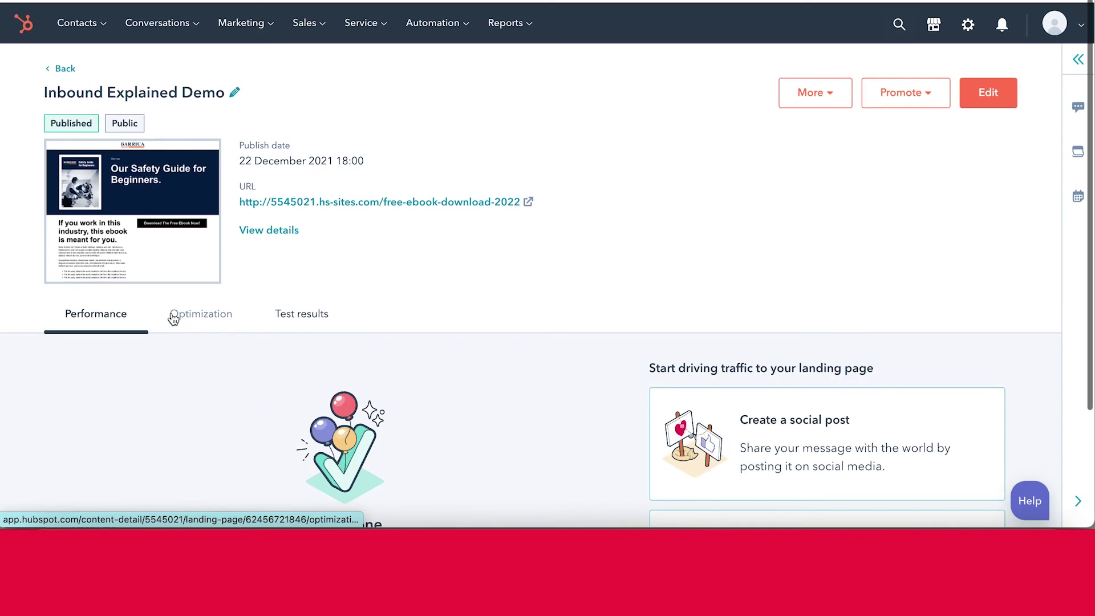